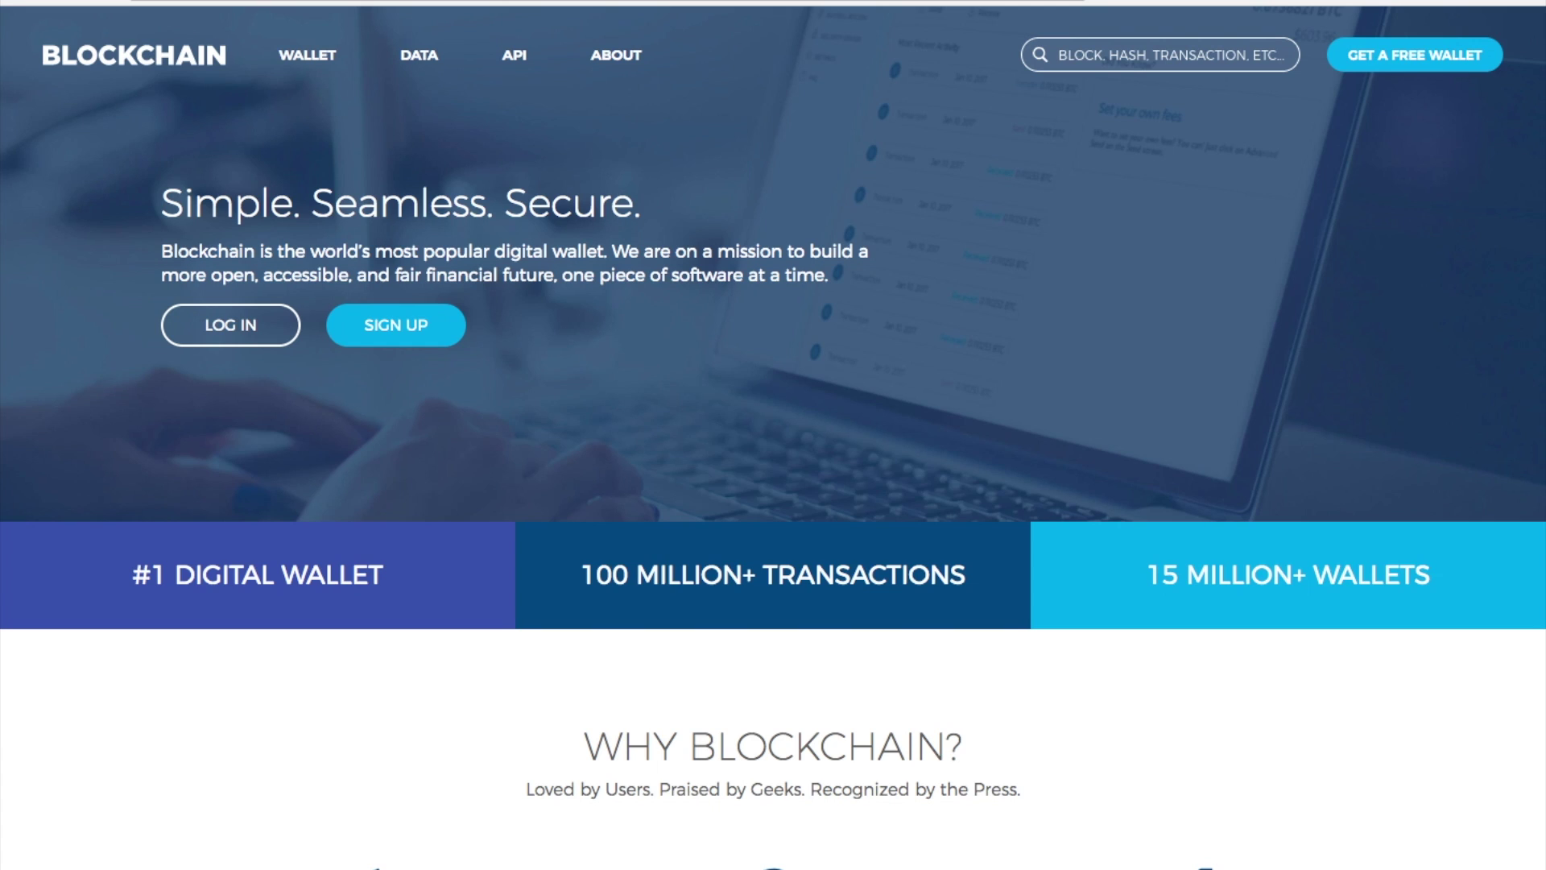
Open the wallet sign-up form and paste the account's email address into it.
{"action": "left_click", "coordinate": [409, 344]}
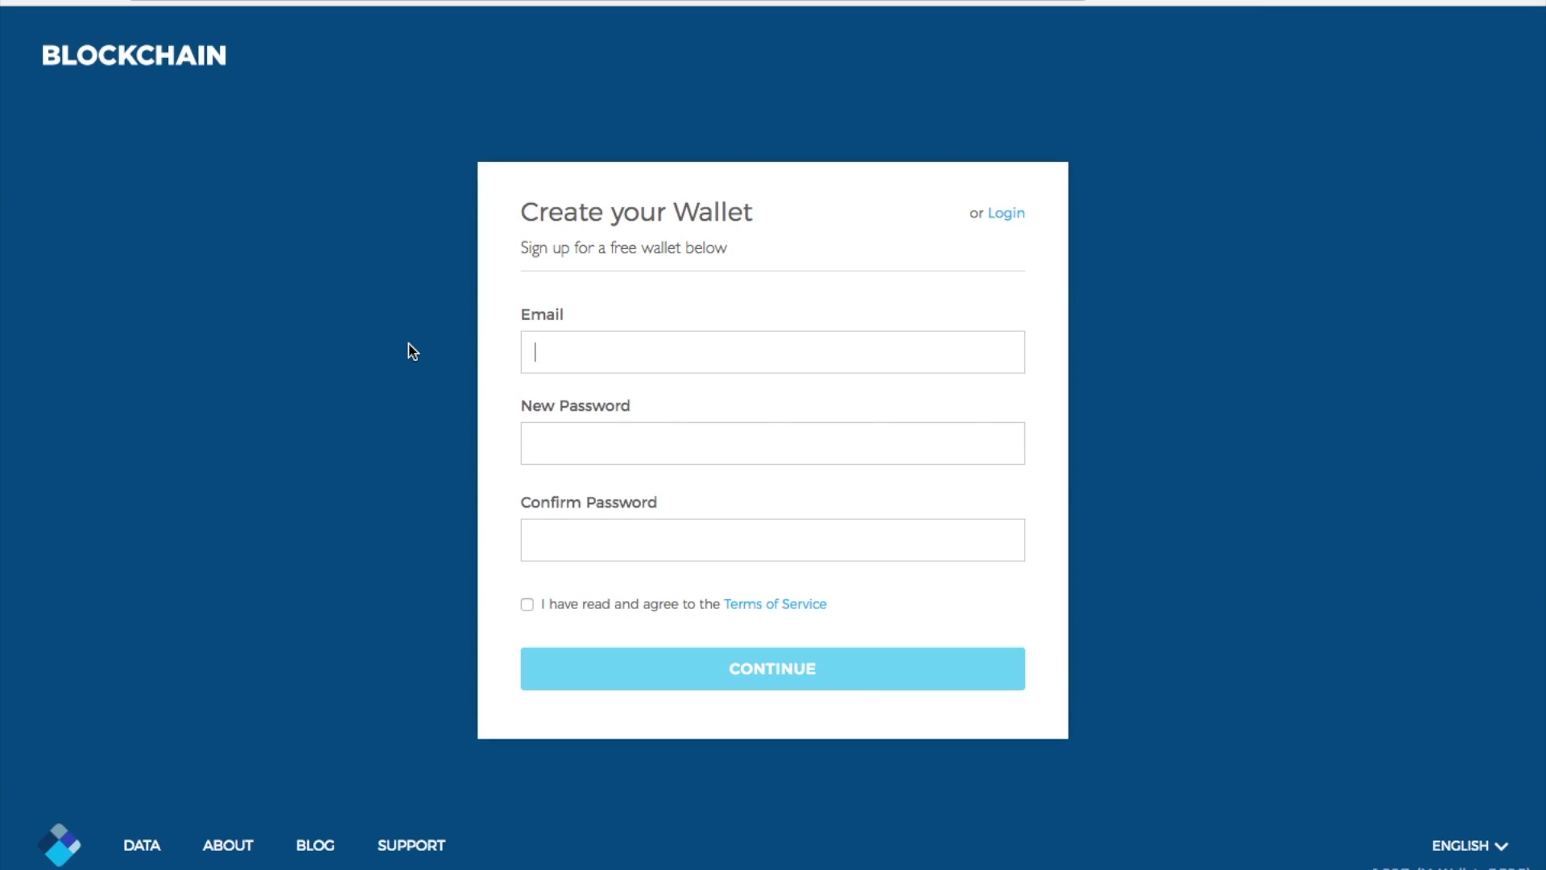
{"action": "right_click", "coordinate": [553, 343]}
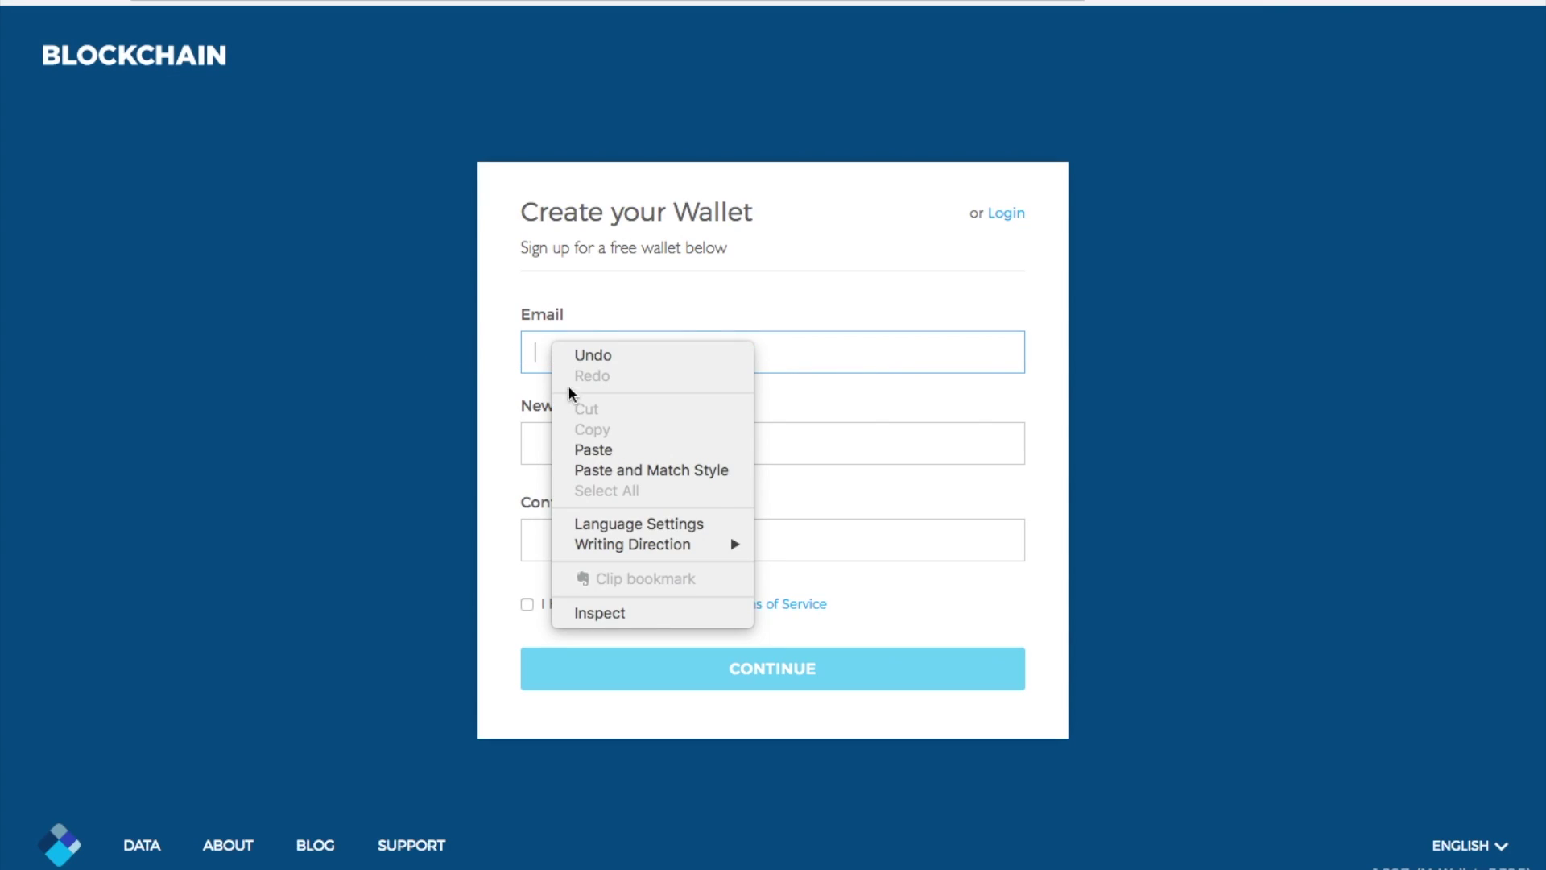
{"action": "left_click", "coordinate": [594, 450]}
{"action": "key", "text": "Tab"}
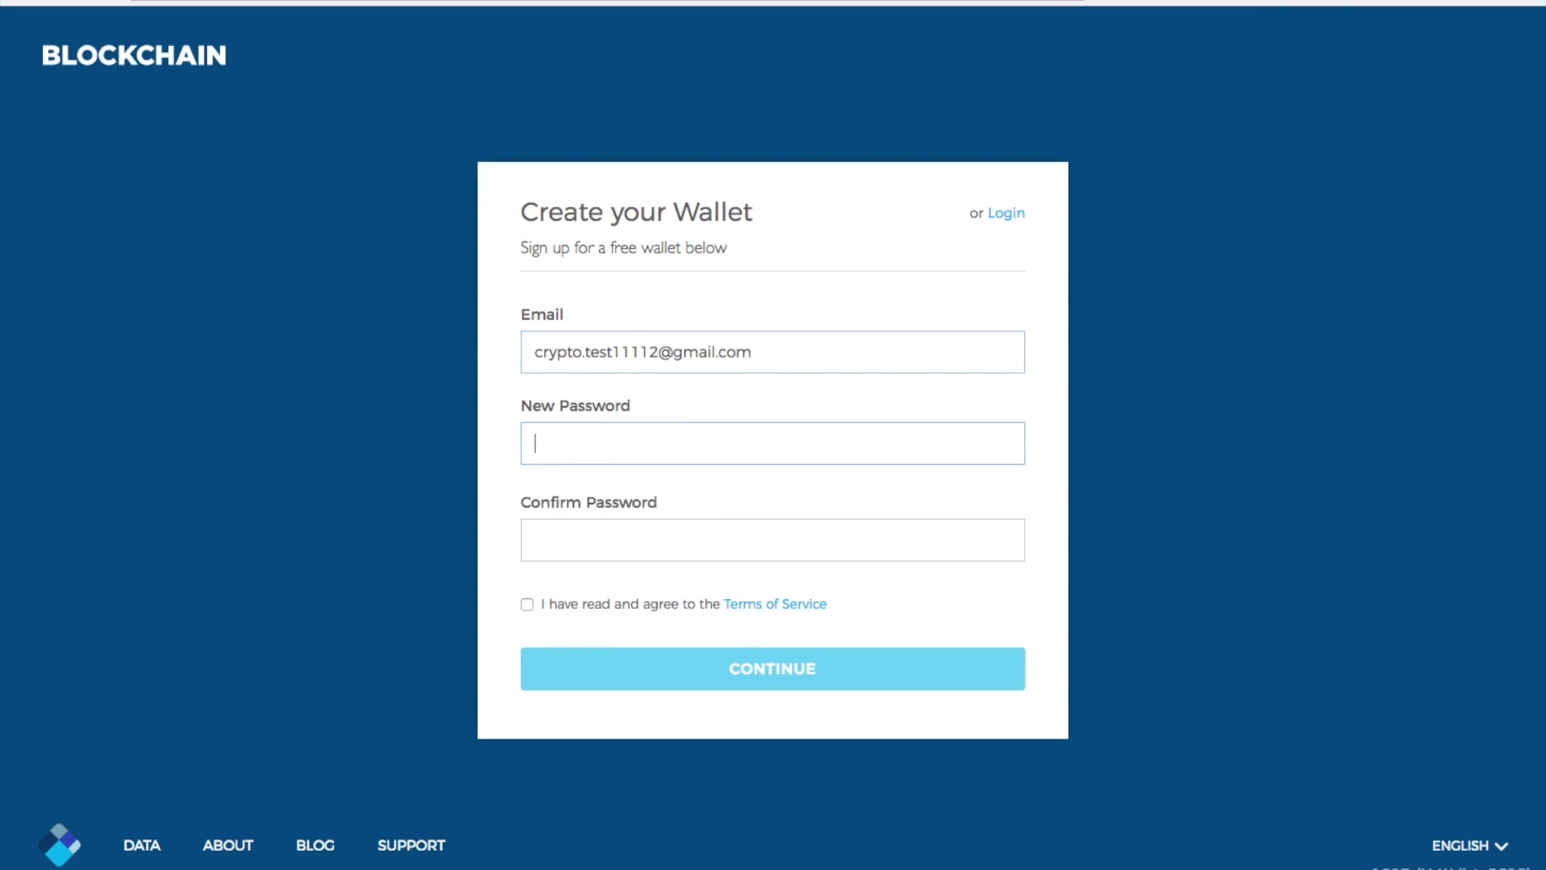
Enter and confirm the new wallet password, then accept the Terms of Service and submit the sign-up form.
{"action": "type", "text": "*****"}
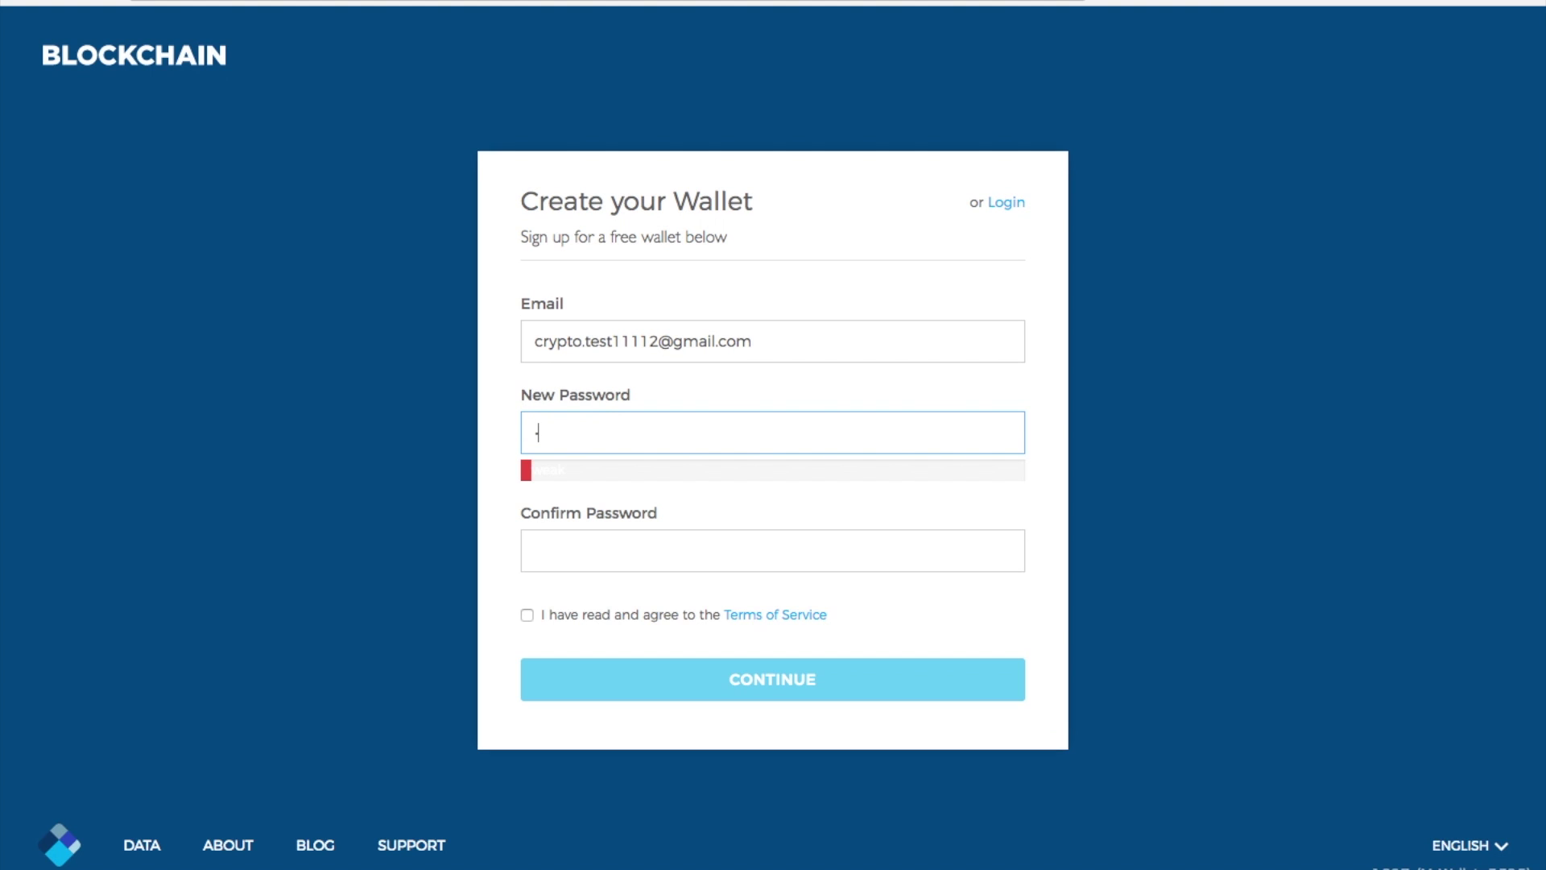
{"action": "type", "text": "*******"}
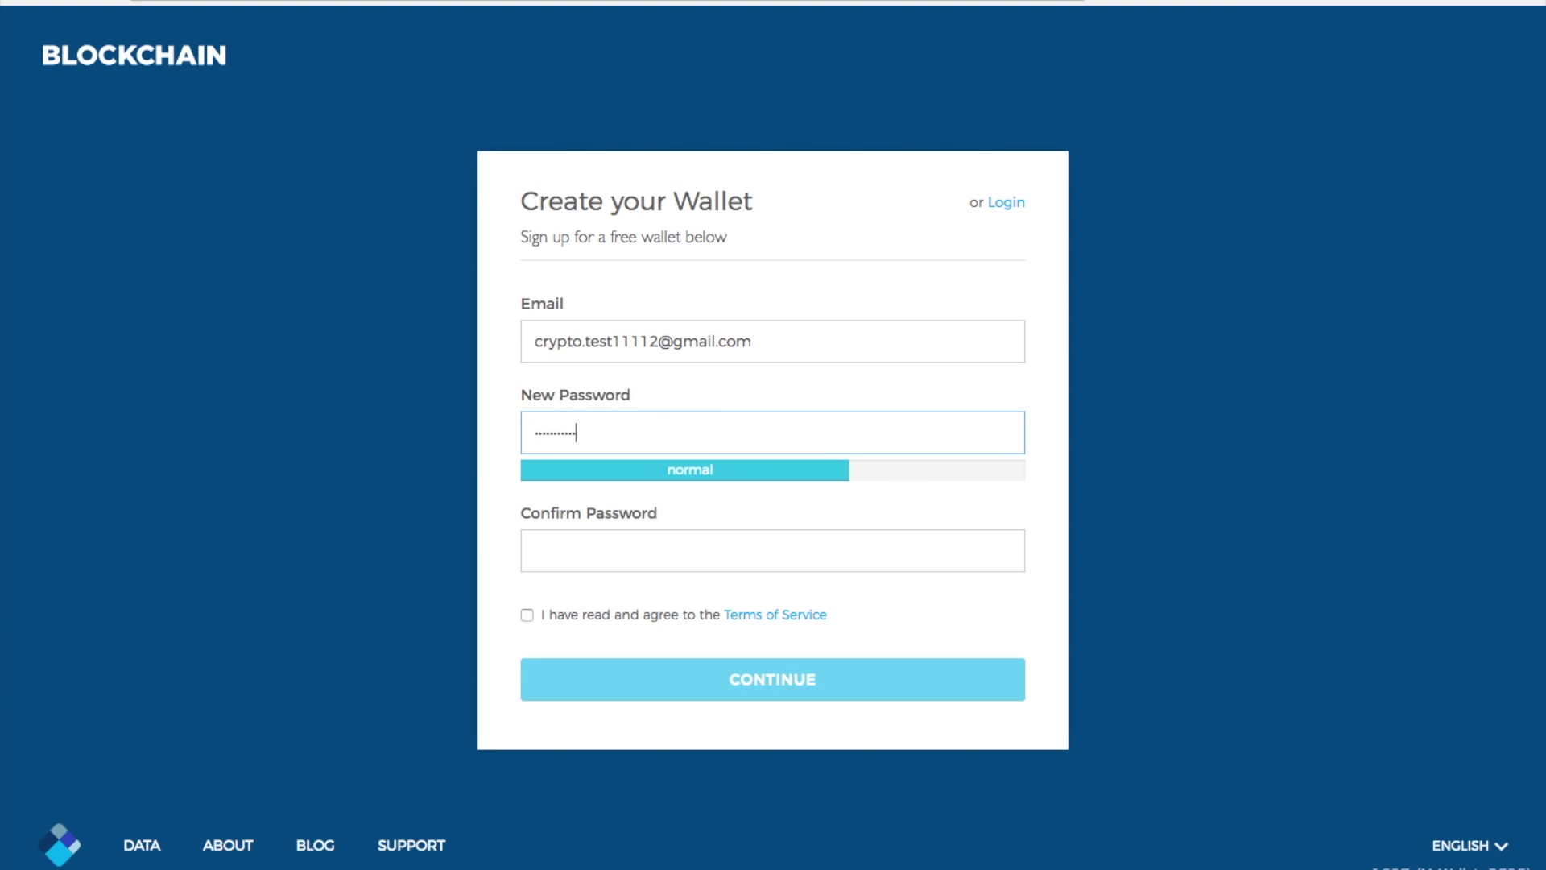
{"action": "left_click", "coordinate": [535, 551]}
{"action": "type", "text": "*****"}
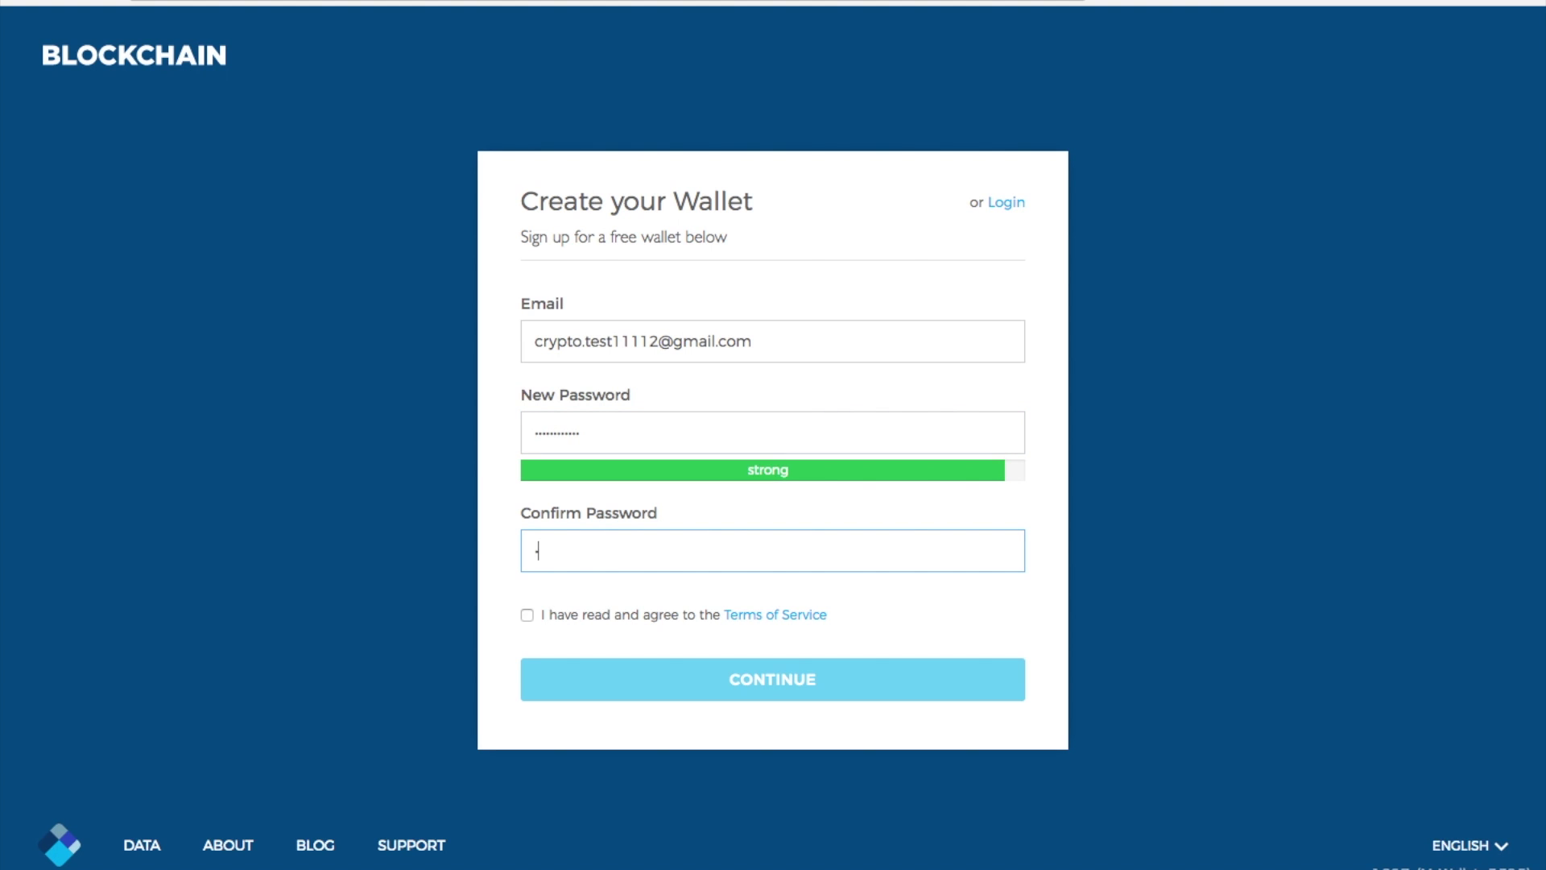
{"action": "type", "text": "*******"}
{"action": "left_click", "coordinate": [527, 615]}
{"action": "left_click", "coordinate": [714, 676]}
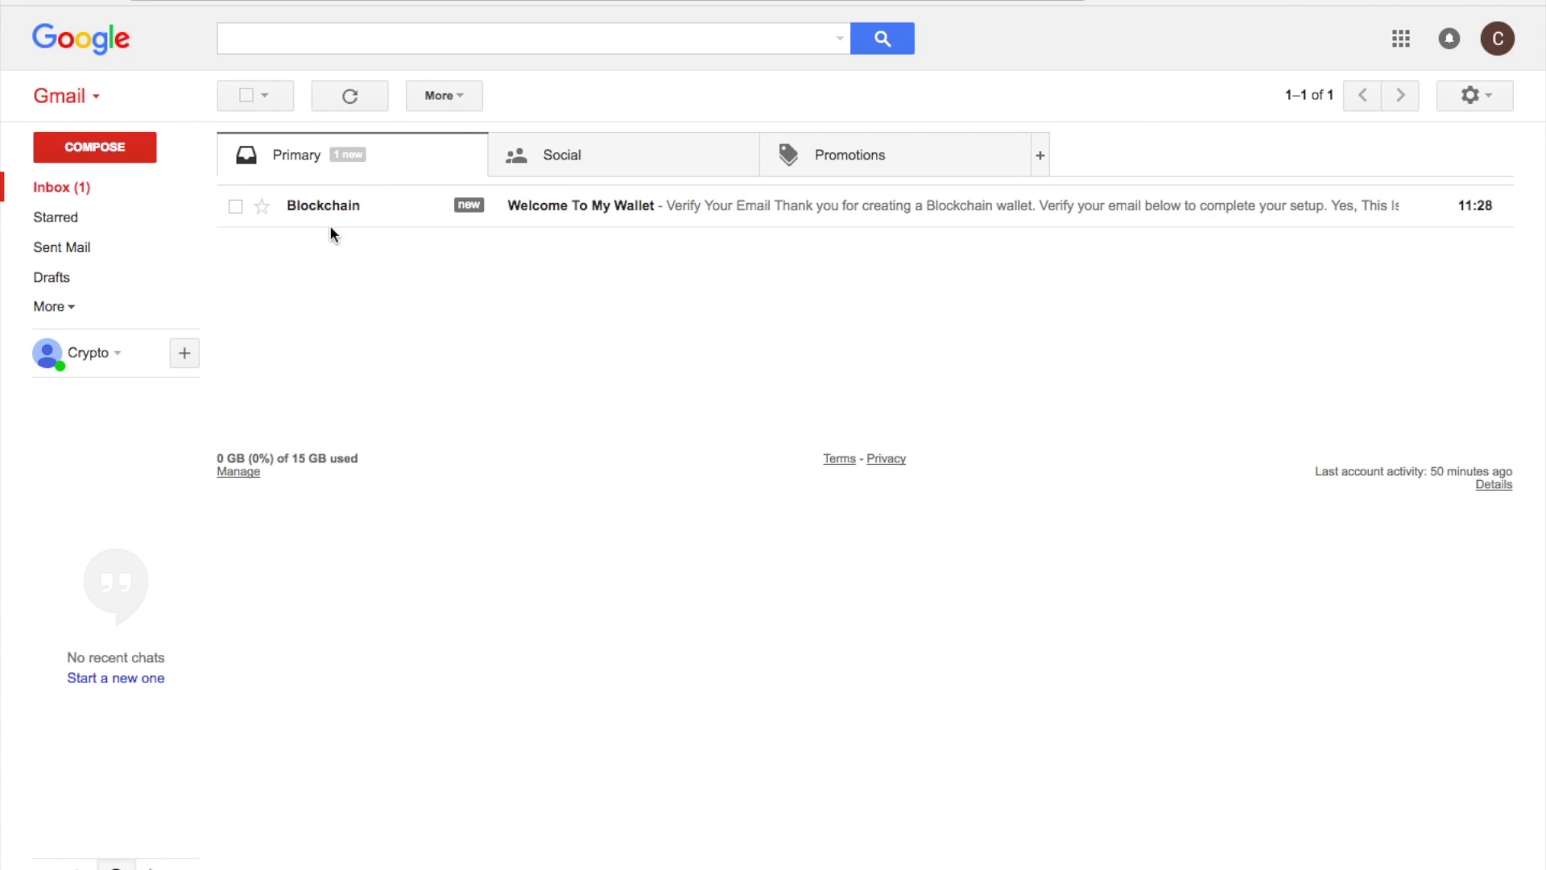
Verify the email address through Blockchain's welcome message in Gmail, then return to the wallet dashboard and dismiss its welcome popup.
{"action": "left_click", "coordinate": [343, 219]}
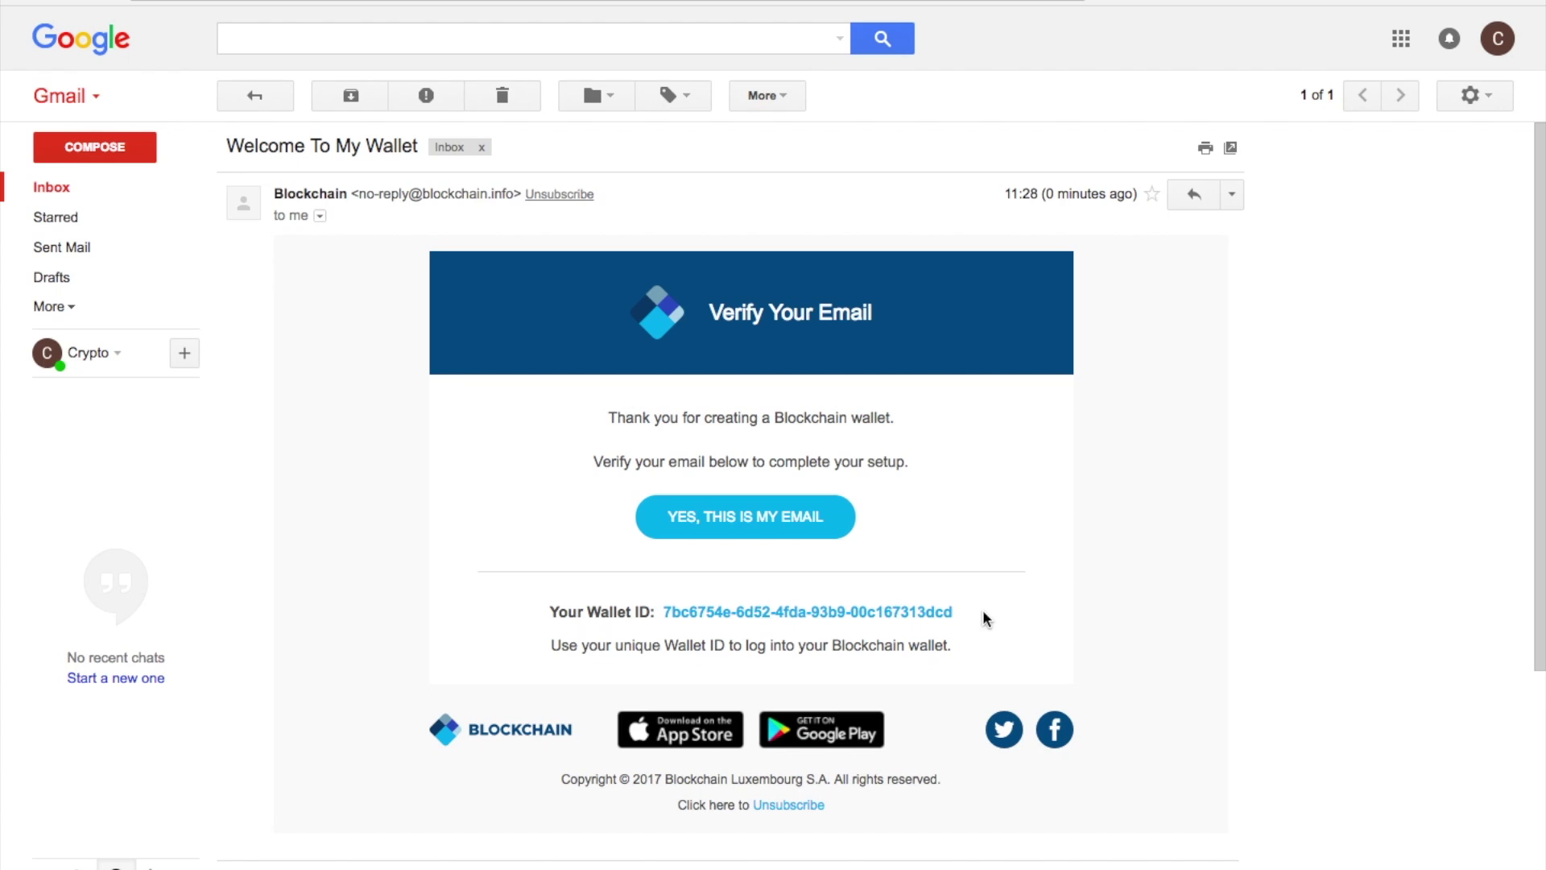
{"action": "left_click", "coordinate": [768, 522]}
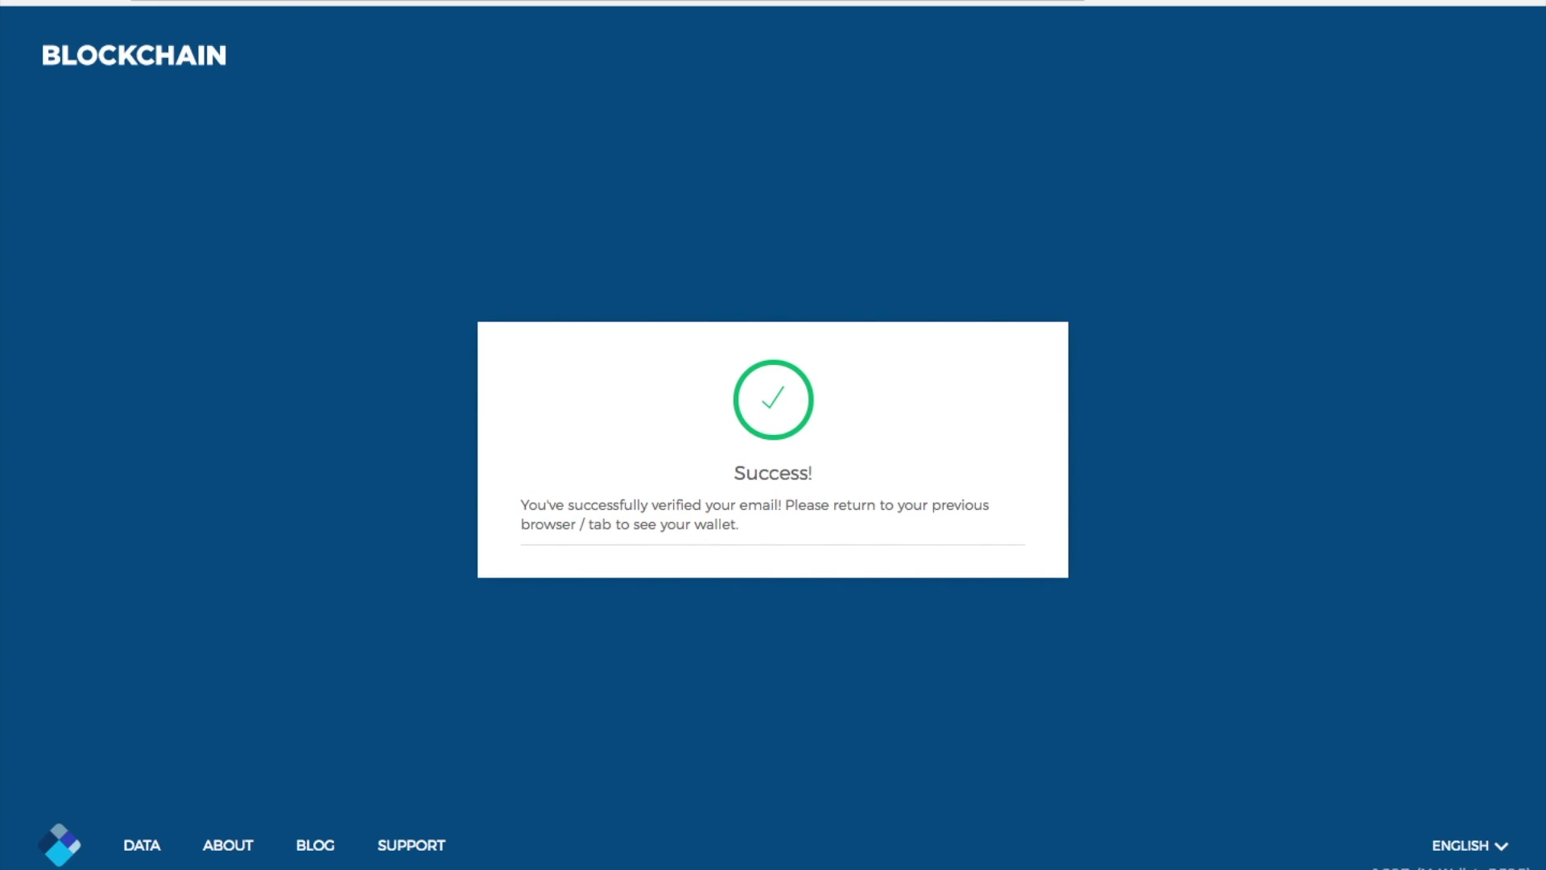
{"action": "key", "text": "ctrl+Tab"}
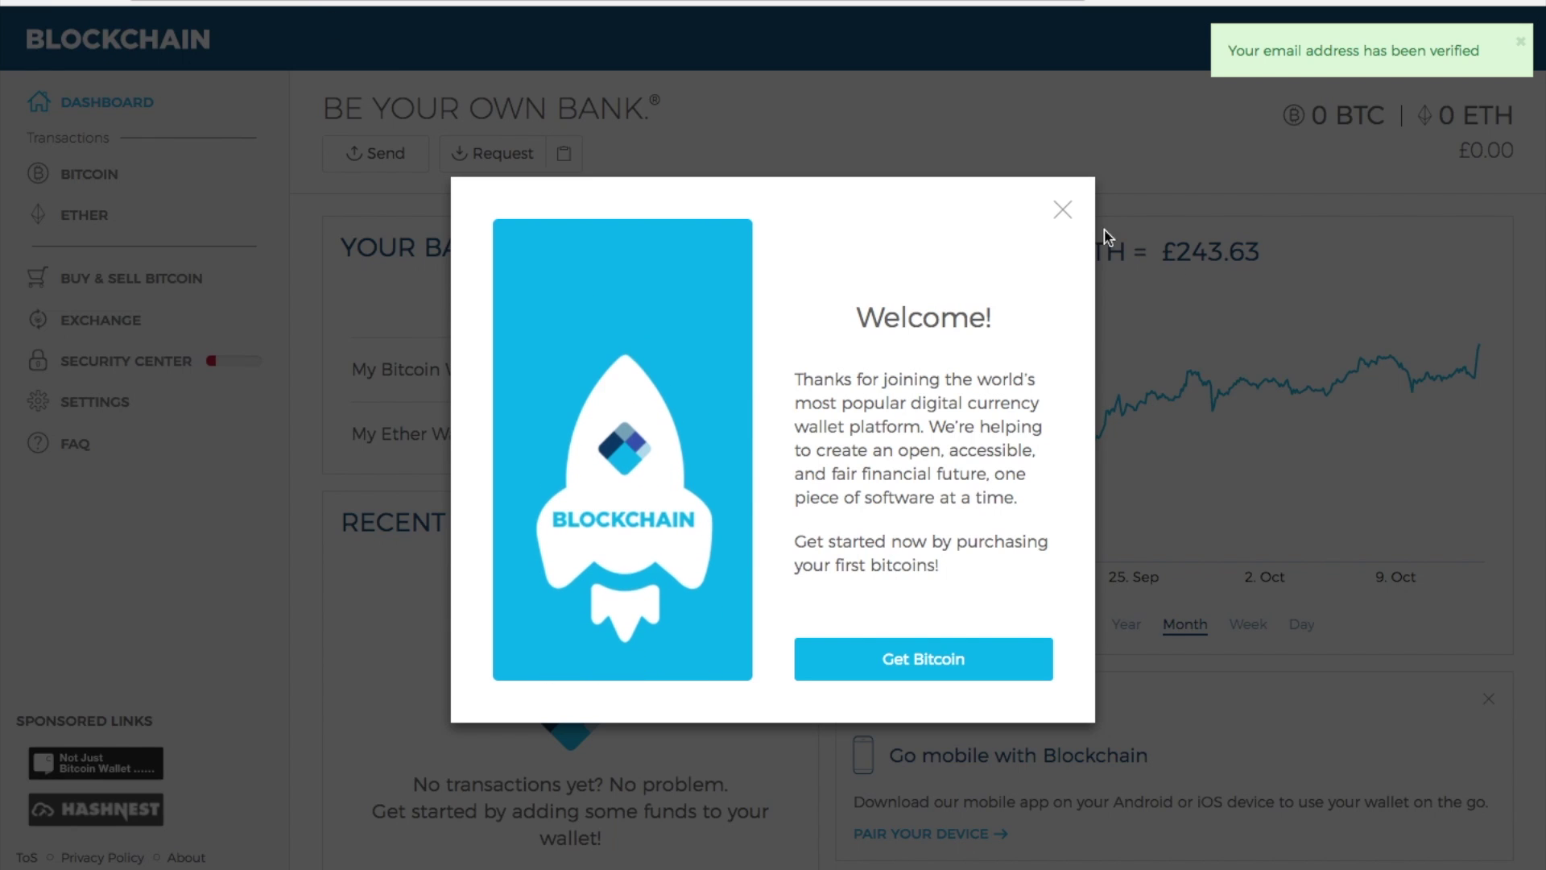
{"action": "left_click", "coordinate": [1060, 213]}
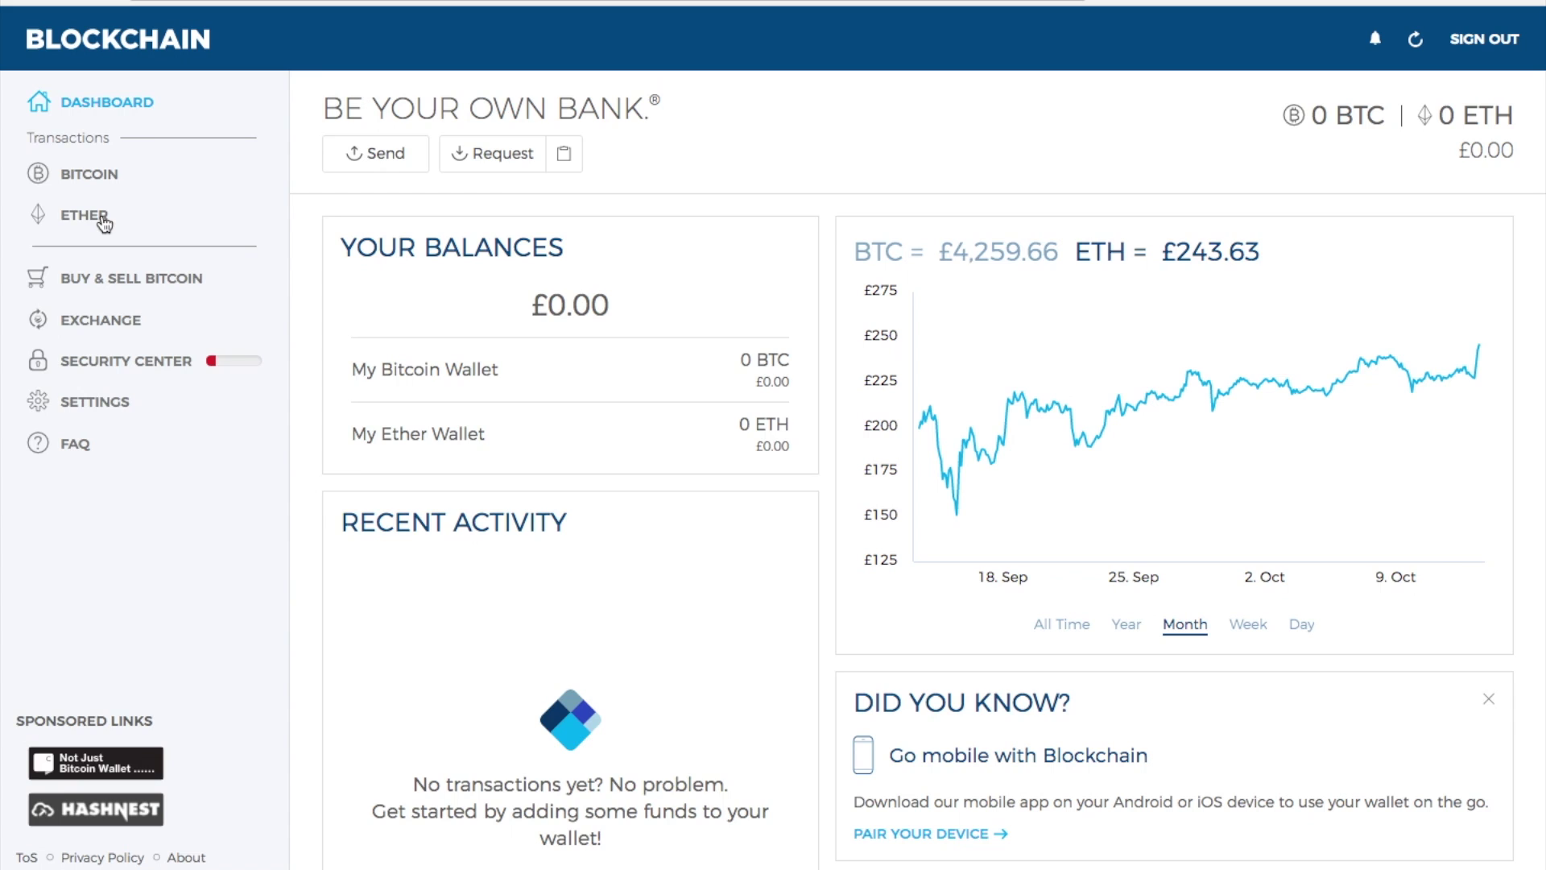
Look through the wallet's Bitcoin and Ether transaction pages, then its Buy & Sell Bitcoin and Exchange pages.
{"action": "left_click", "coordinate": [110, 180]}
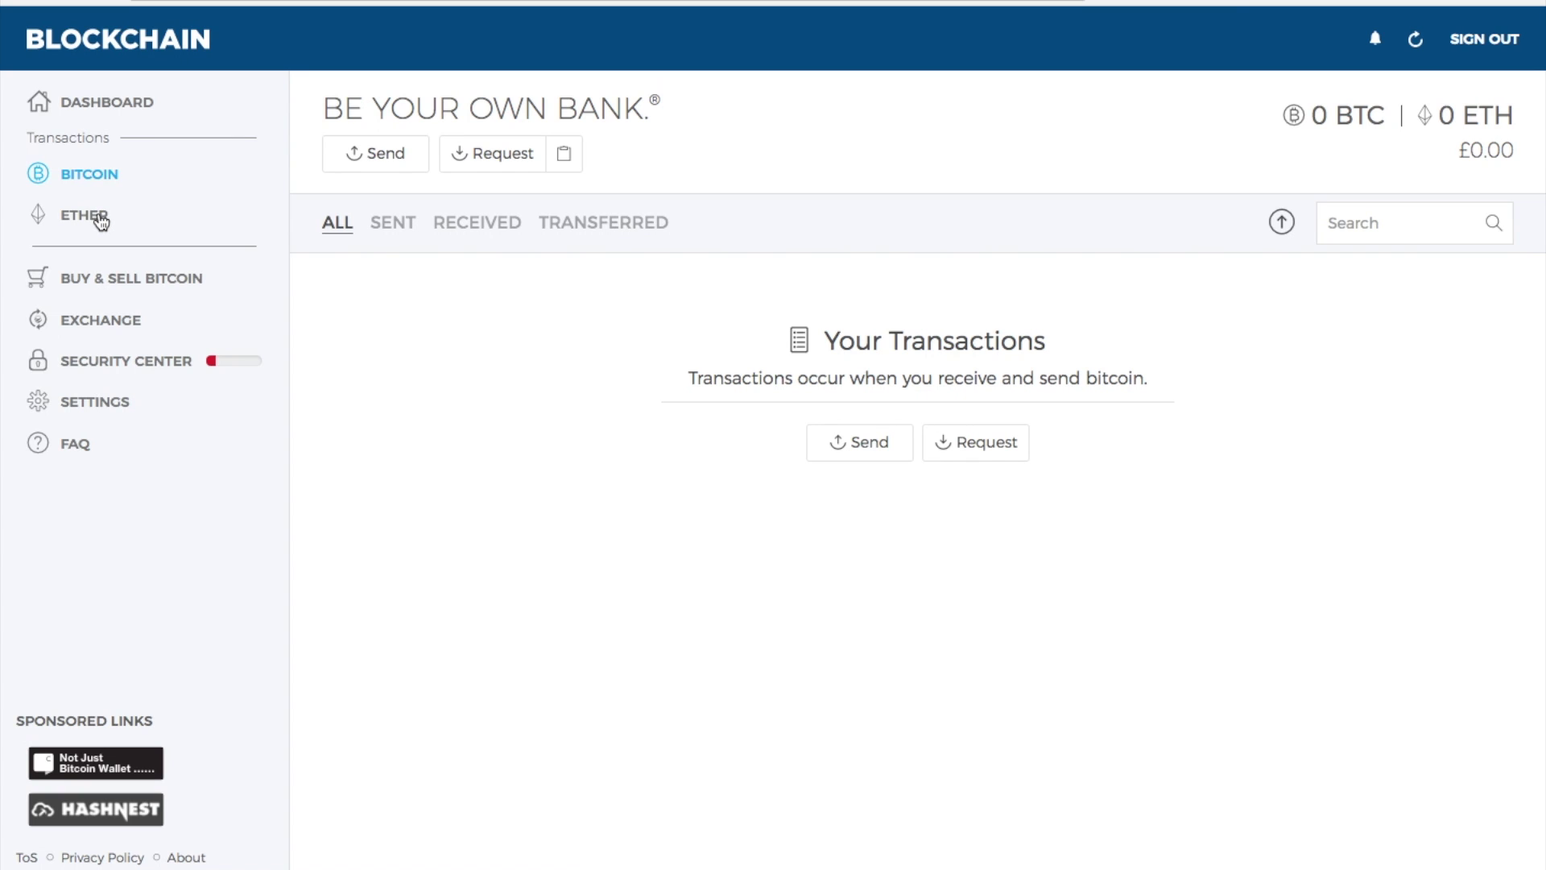
{"action": "left_click", "coordinate": [100, 217]}
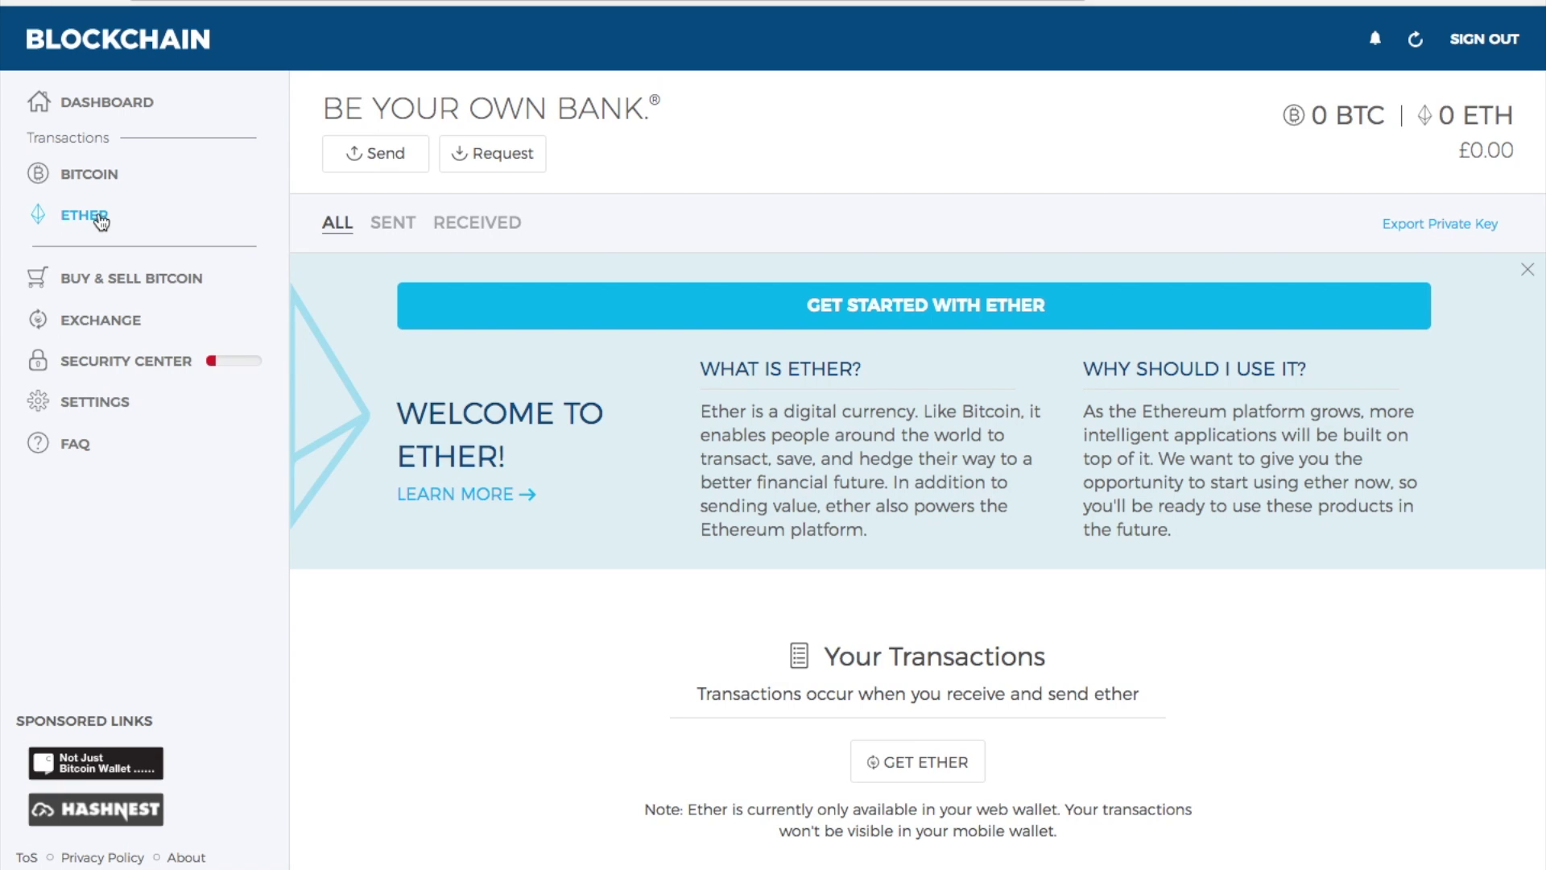
{"action": "left_click", "coordinate": [107, 291]}
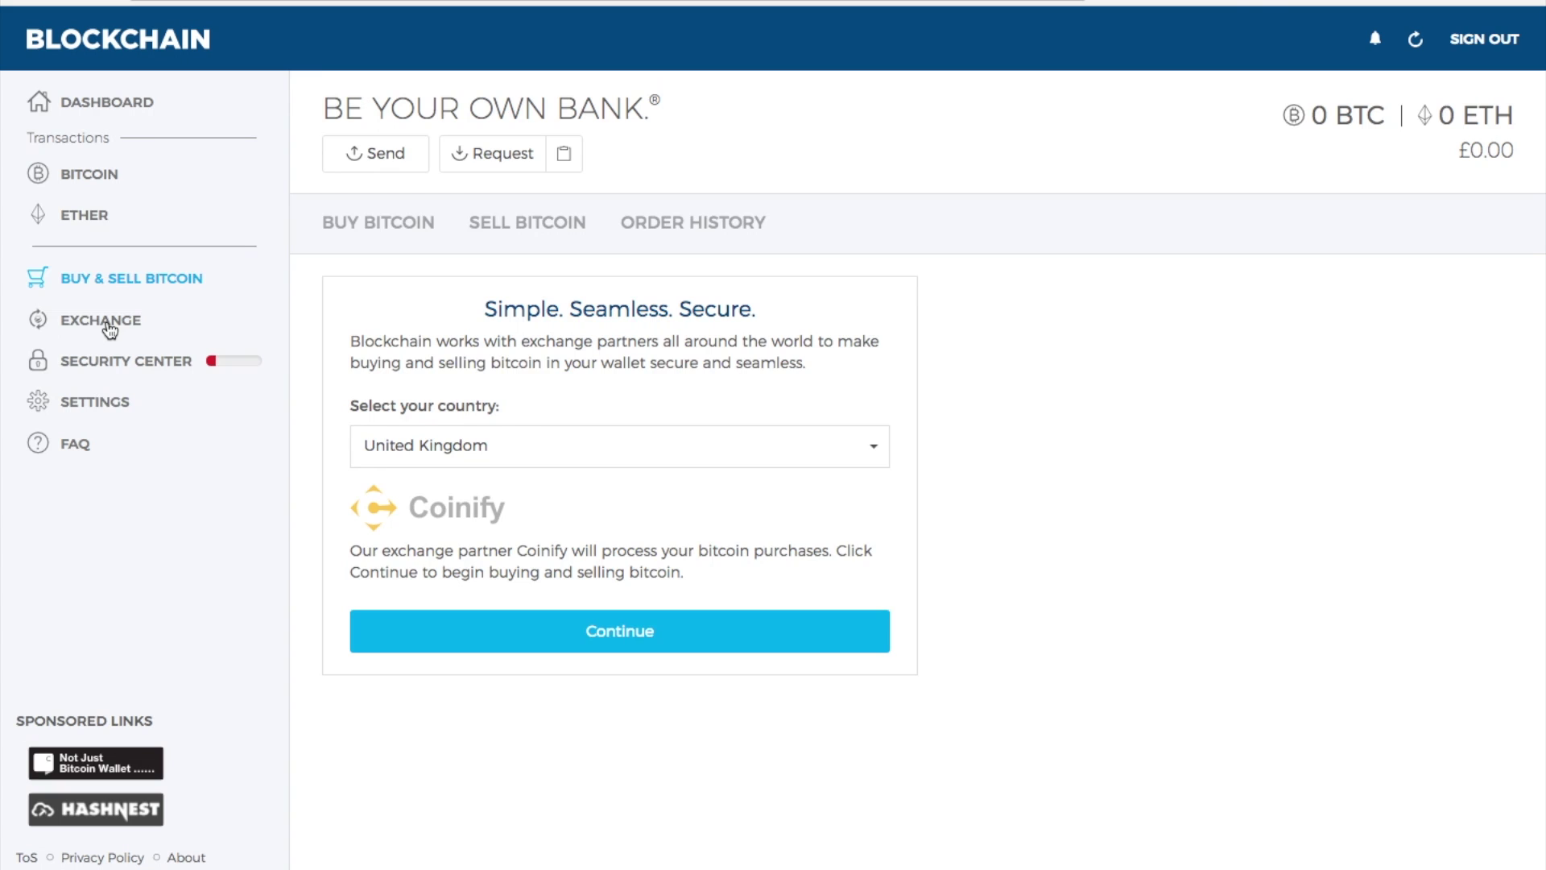
{"action": "left_click", "coordinate": [108, 326]}
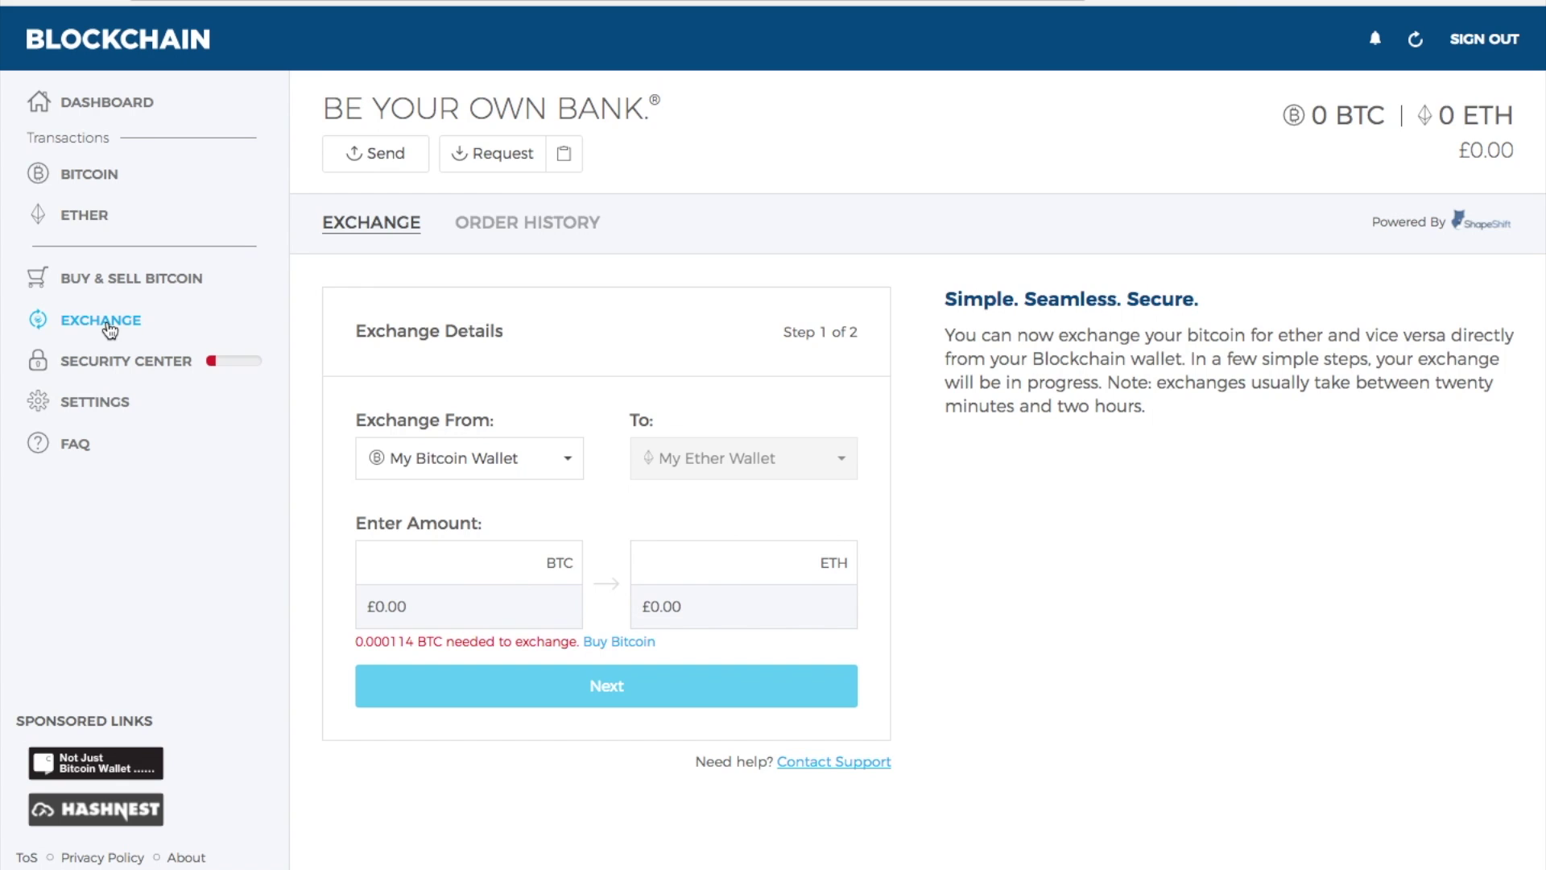
View all 12 words of the wallet's recovery phrase from the Security Center, then close the backup dialog without completing the final step.
{"action": "left_click", "coordinate": [115, 369]}
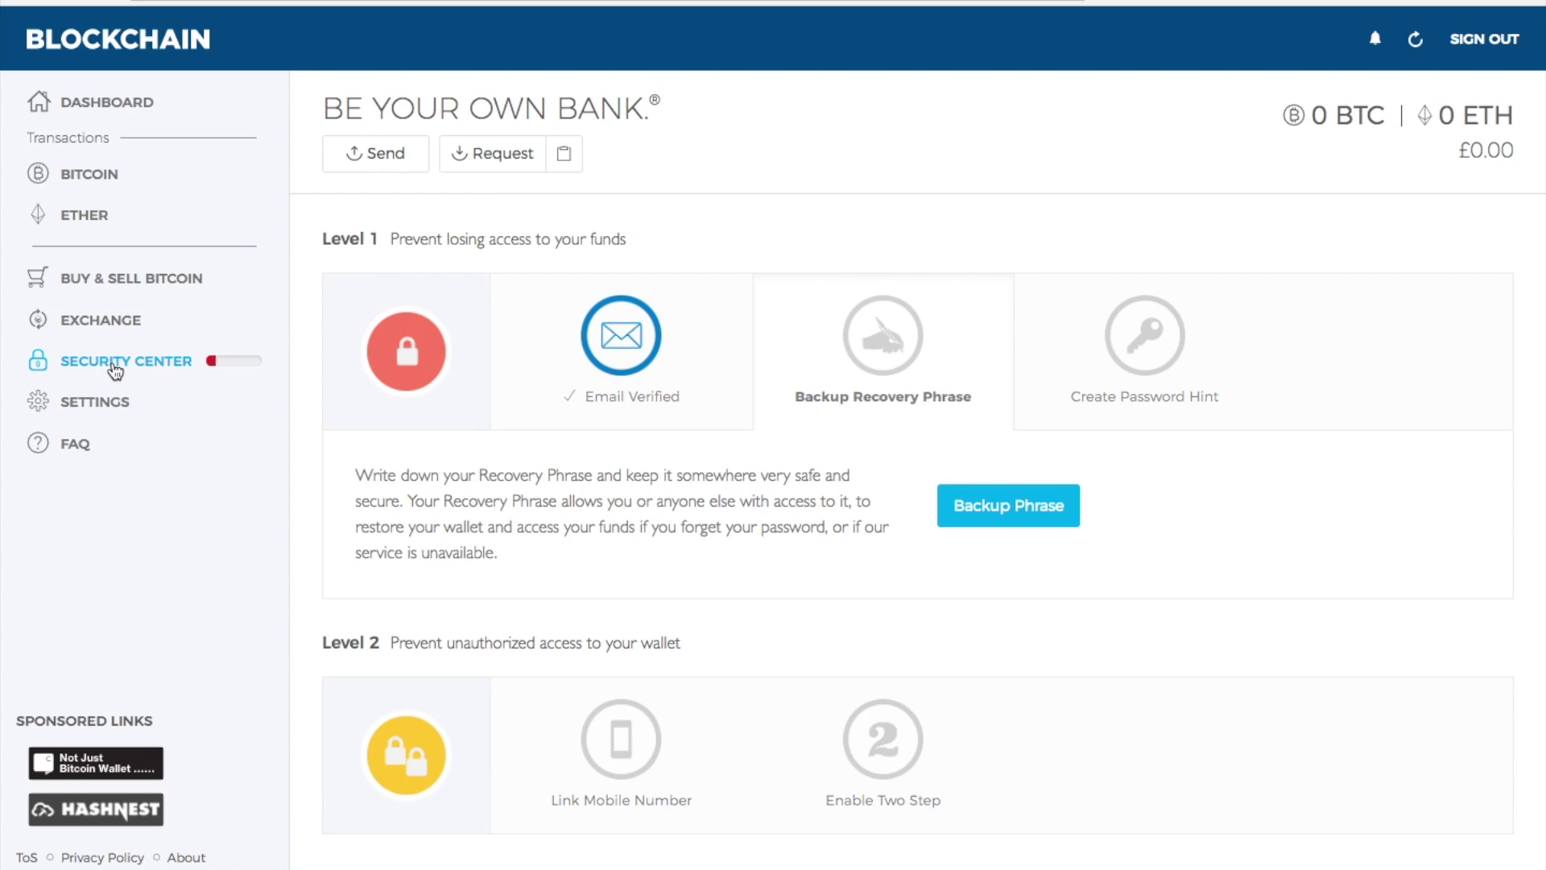
{"action": "mouse_move", "coordinate": [533, 361]}
{"action": "left_click", "coordinate": [974, 507]}
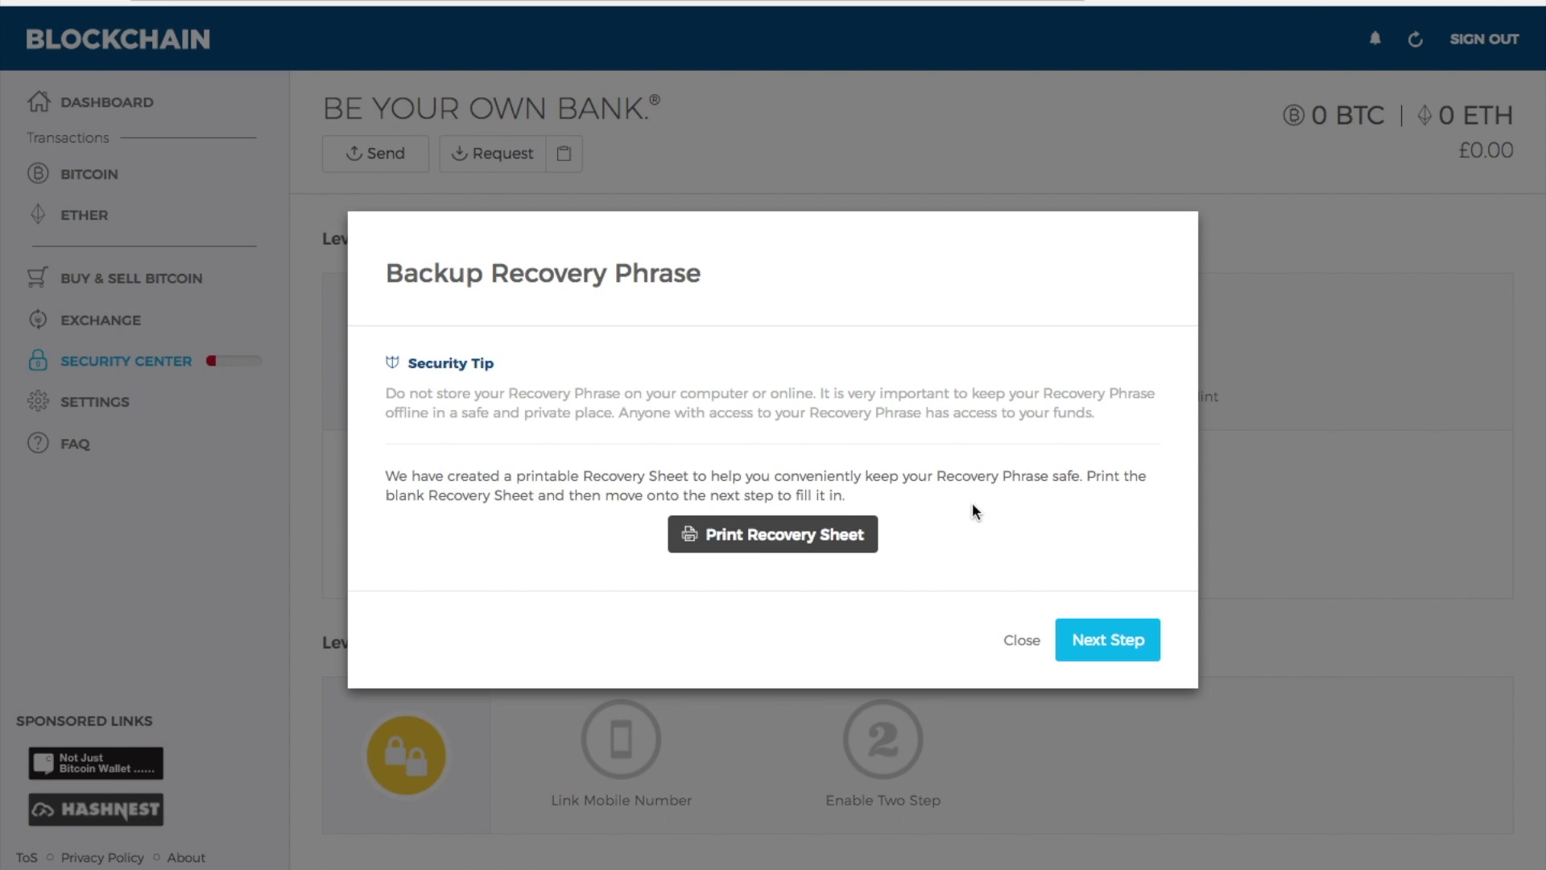
{"action": "left_click", "coordinate": [1080, 649]}
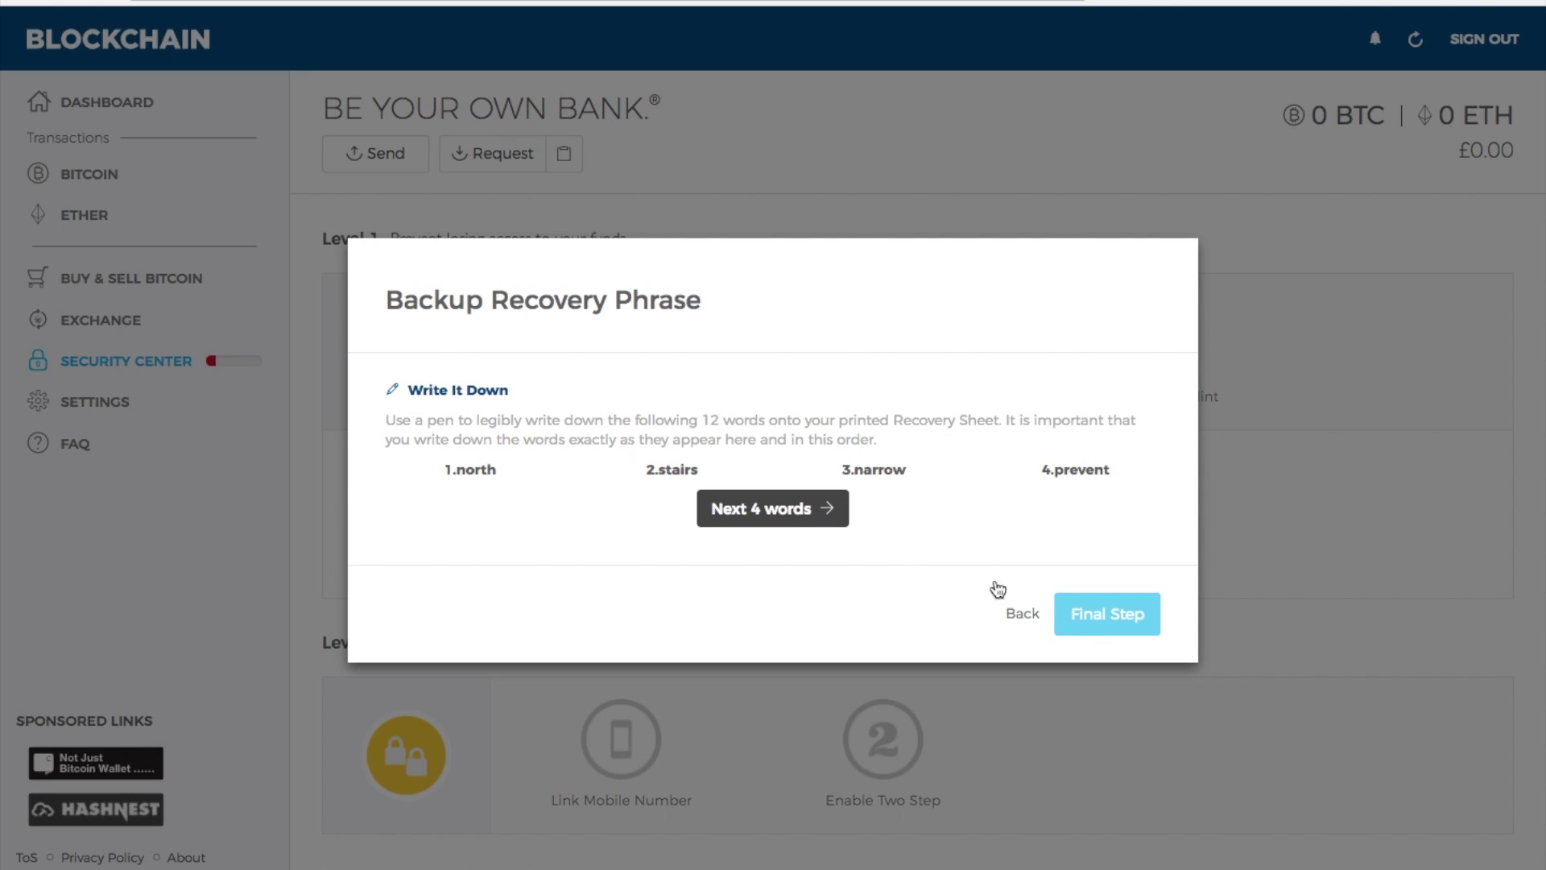
{"action": "left_click", "coordinate": [752, 508]}
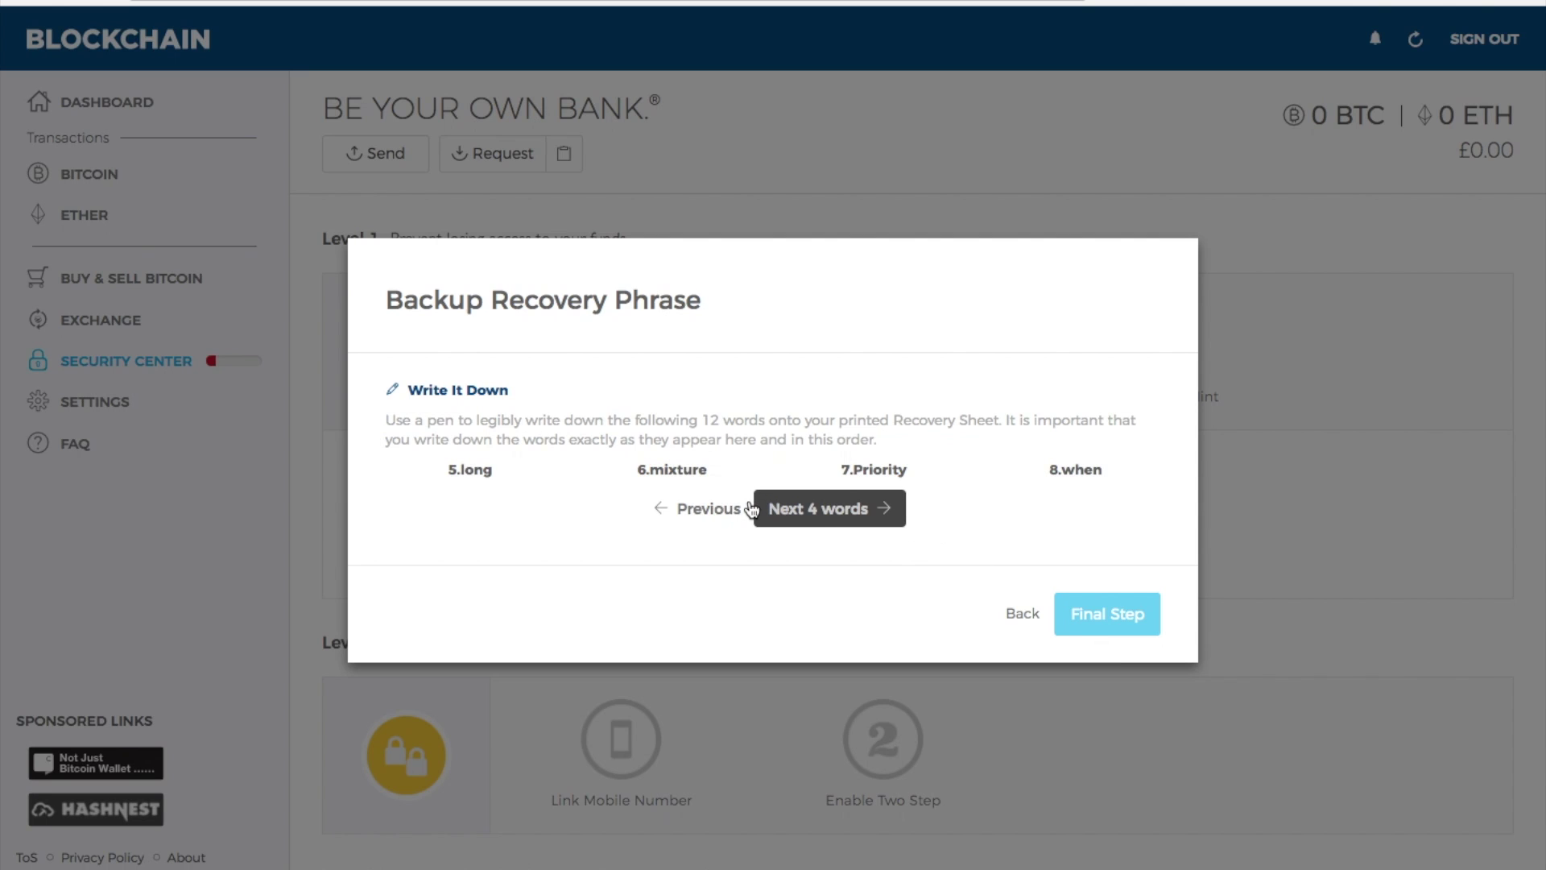
{"action": "left_click", "coordinate": [818, 513]}
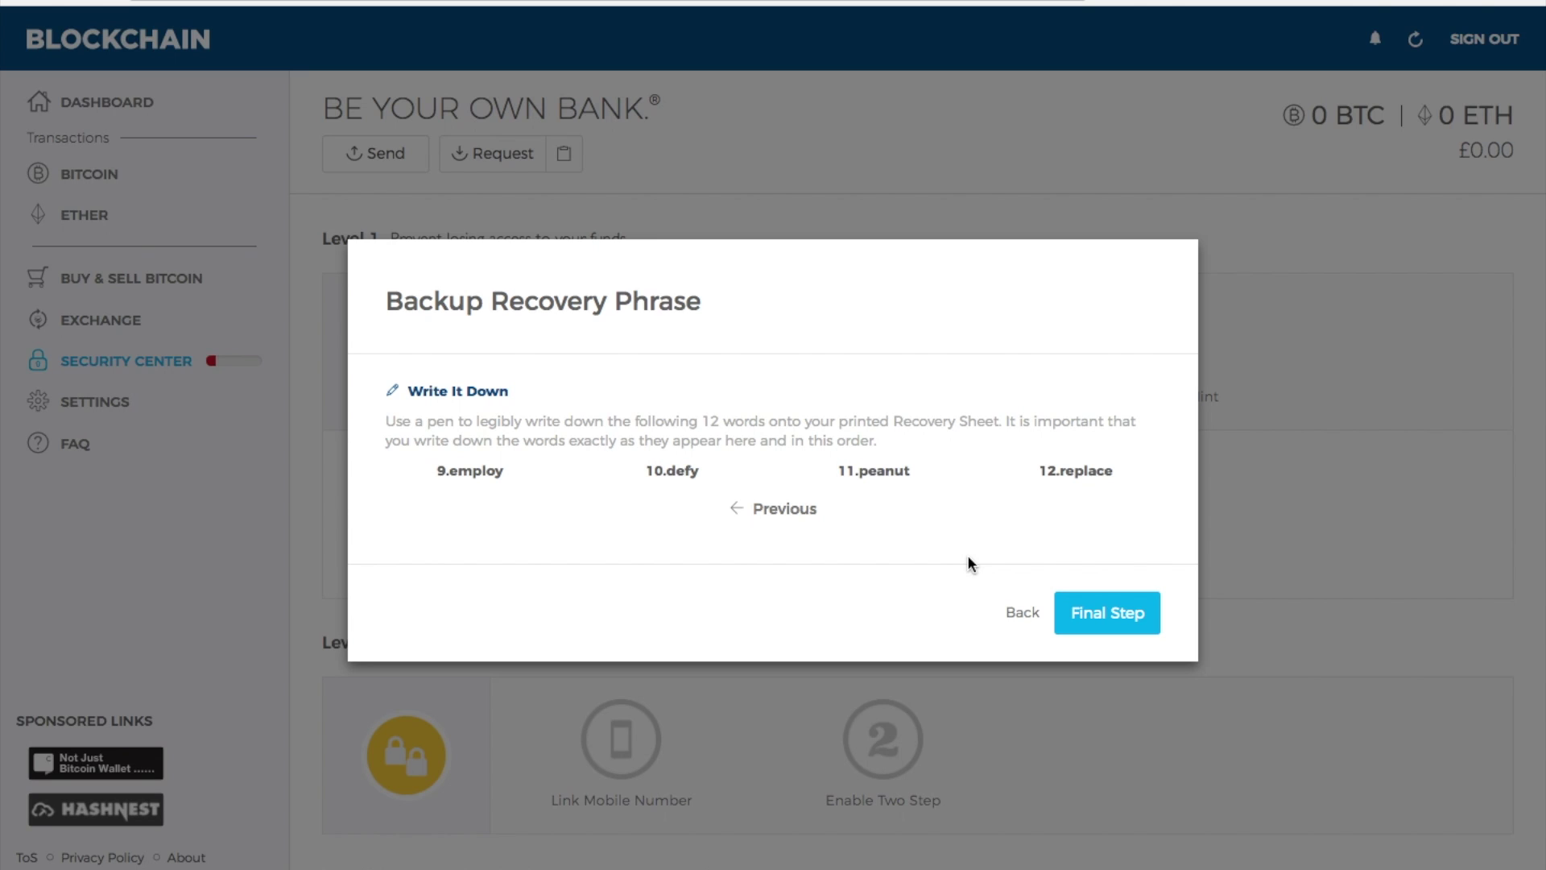
{"action": "left_click", "coordinate": [1014, 612]}
{"action": "left_click", "coordinate": [1021, 640]}
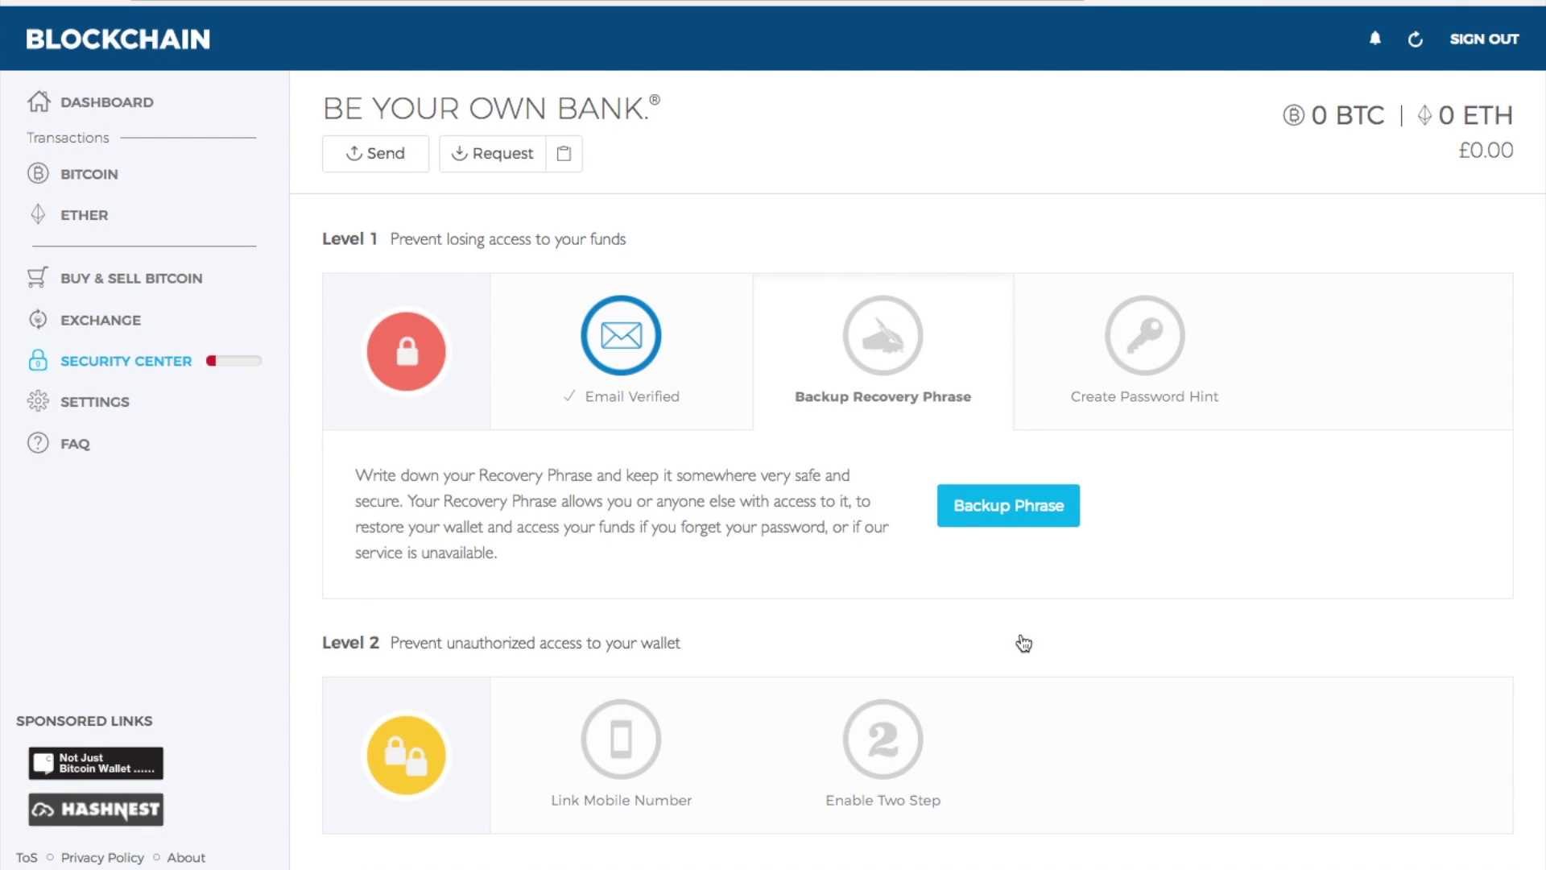
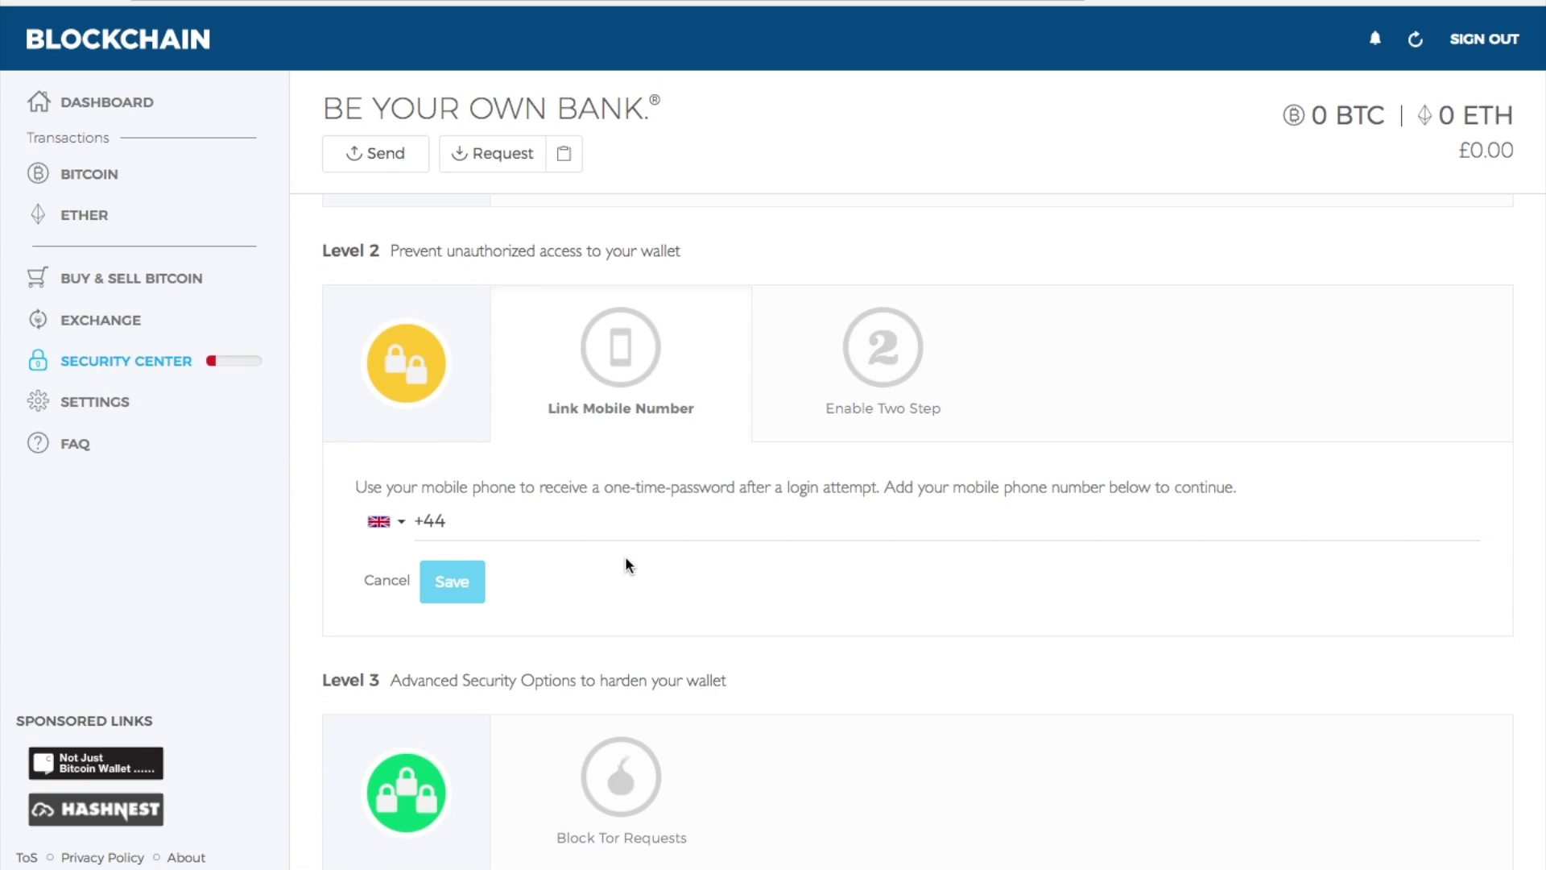
Examine the Level 2 security options for enabling two-step verification and linking a mobile number.
{"action": "scroll", "coordinate": [625, 557], "scroll_direction": "down", "scroll_amount": 1}
{"action": "left_click", "coordinate": [892, 338]}
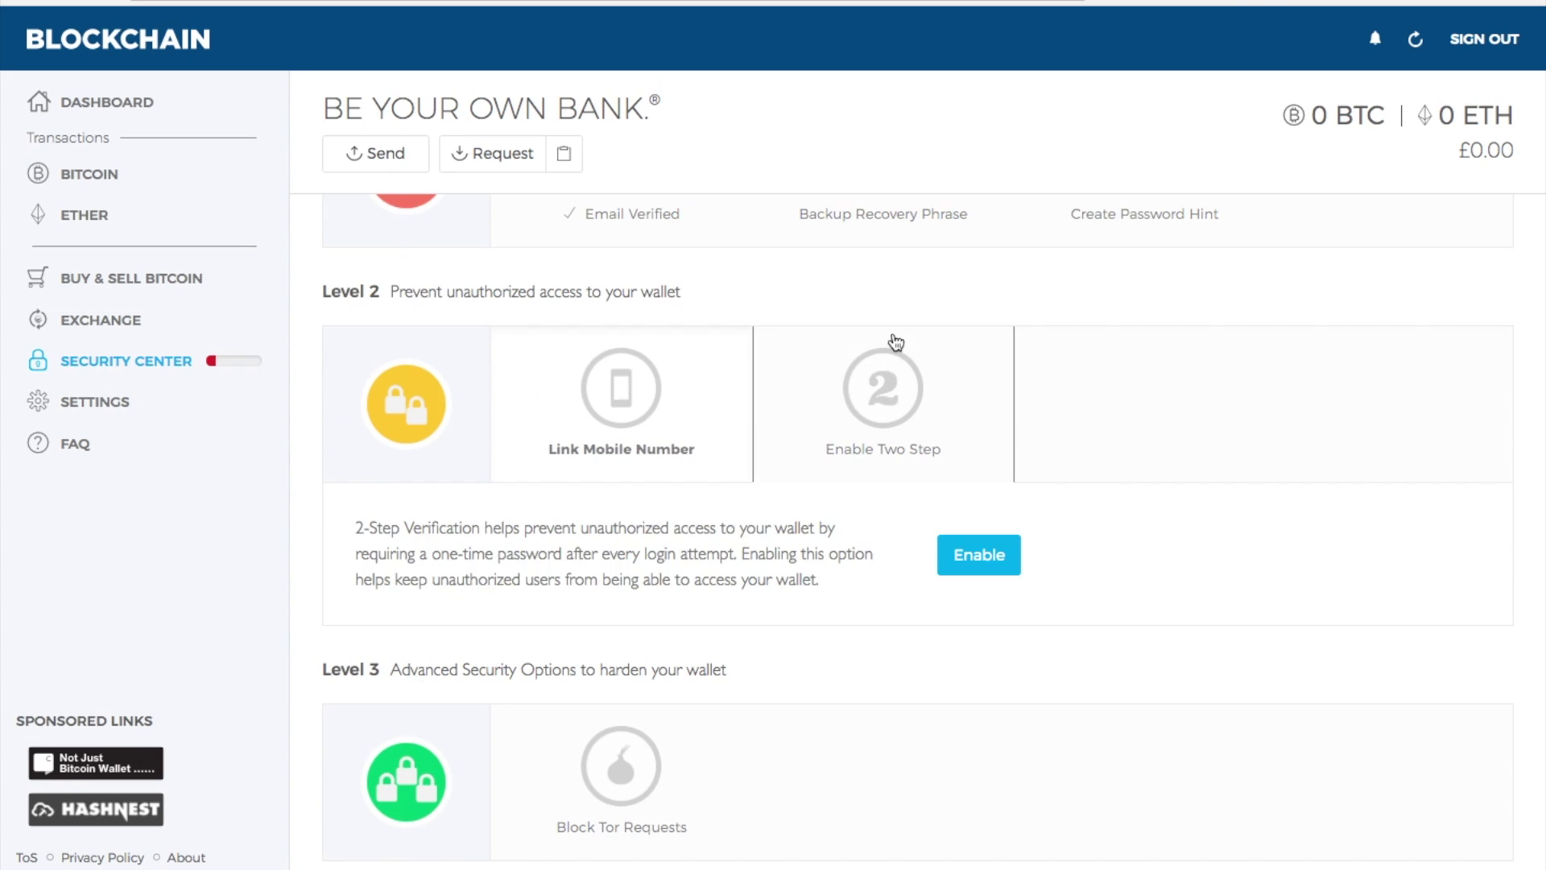
{"action": "left_click", "coordinate": [676, 382]}
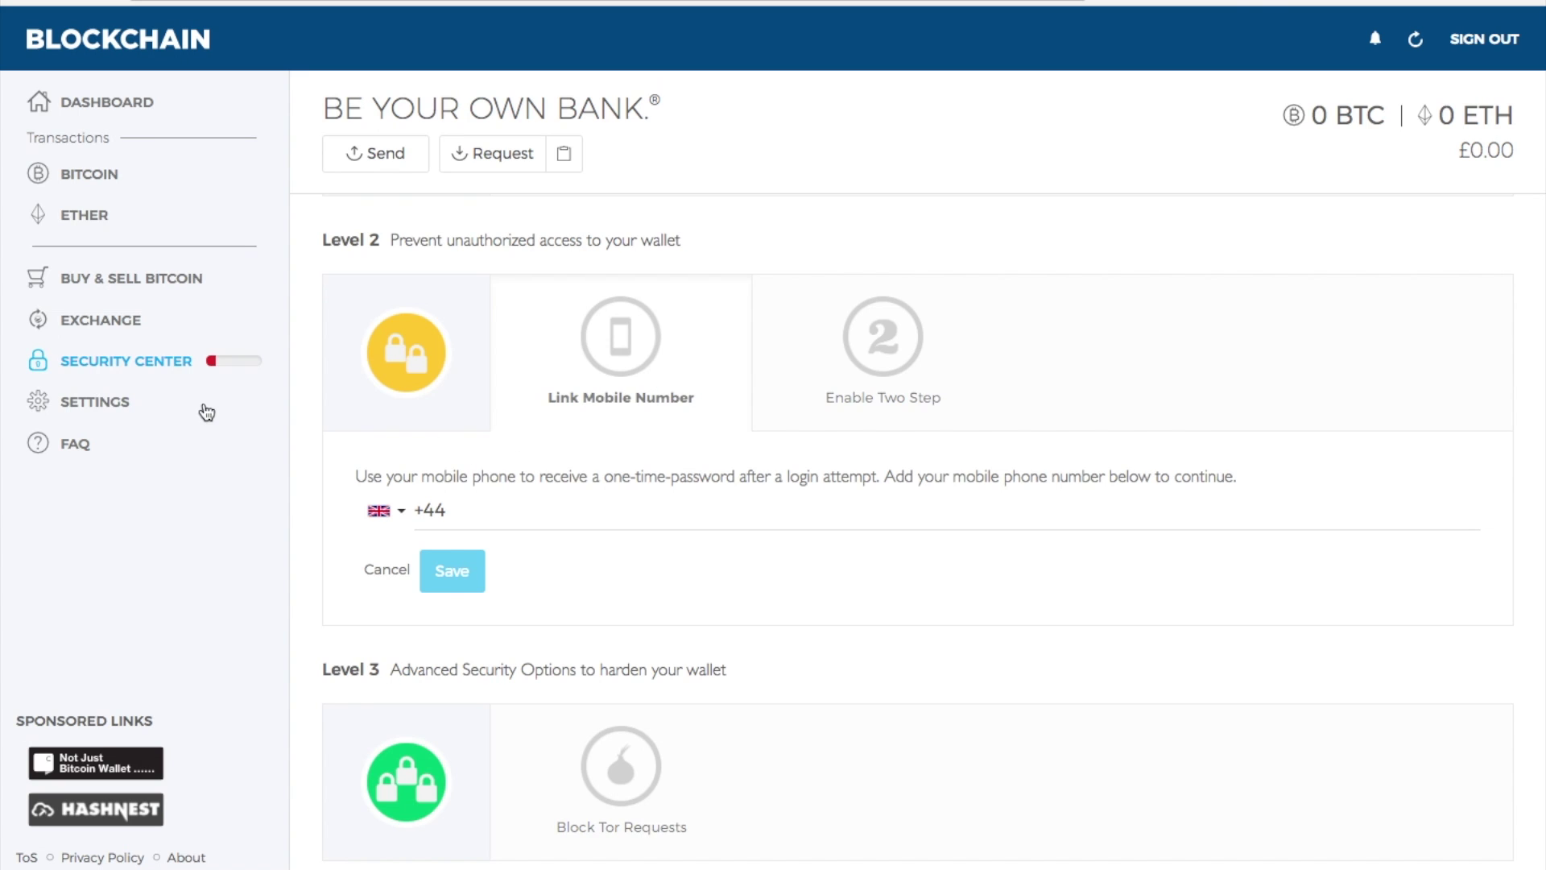
View the wallet's general settings, then look over its preferences.
{"action": "left_click", "coordinate": [106, 411]}
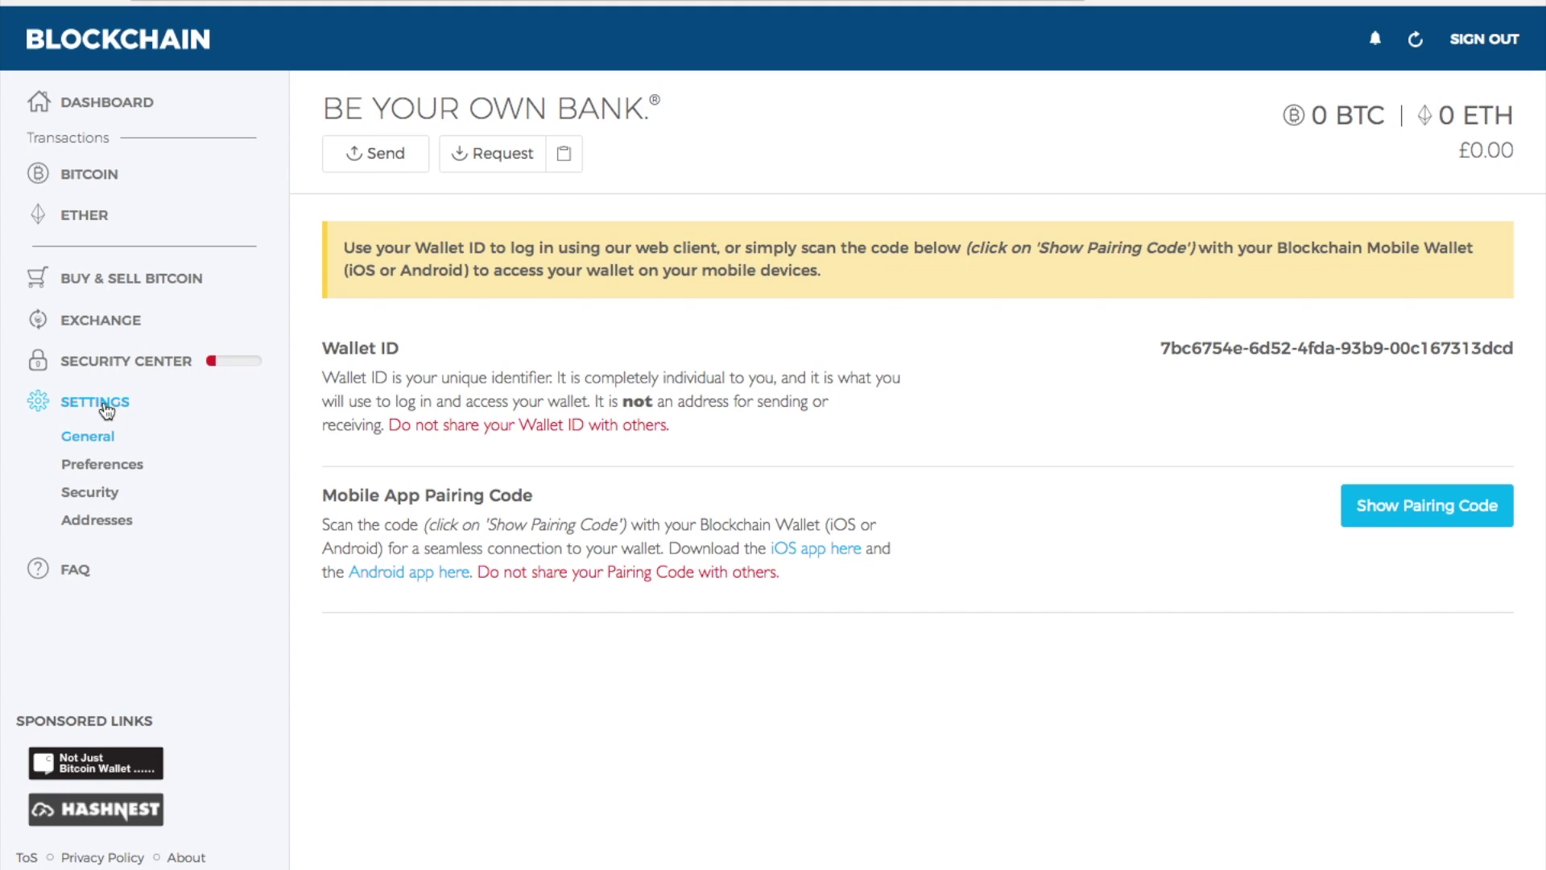
{"action": "left_click", "coordinate": [103, 466]}
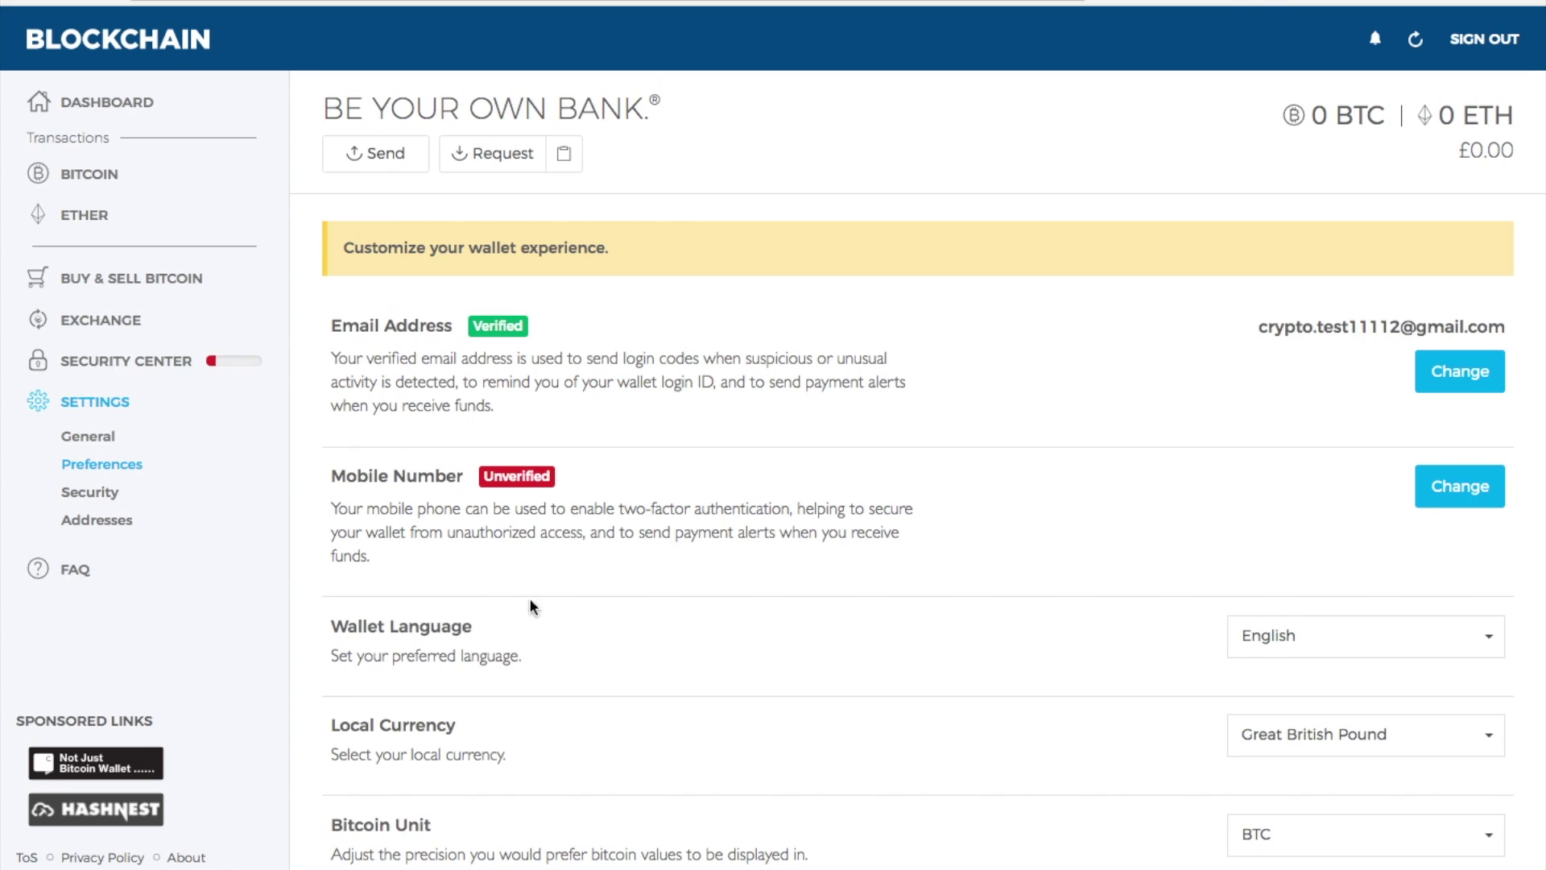
{"action": "scroll", "coordinate": [700, 653], "scroll_direction": "down", "scroll_amount": 3}
{"action": "scroll", "coordinate": [699, 652], "scroll_direction": "down", "scroll_amount": 1}
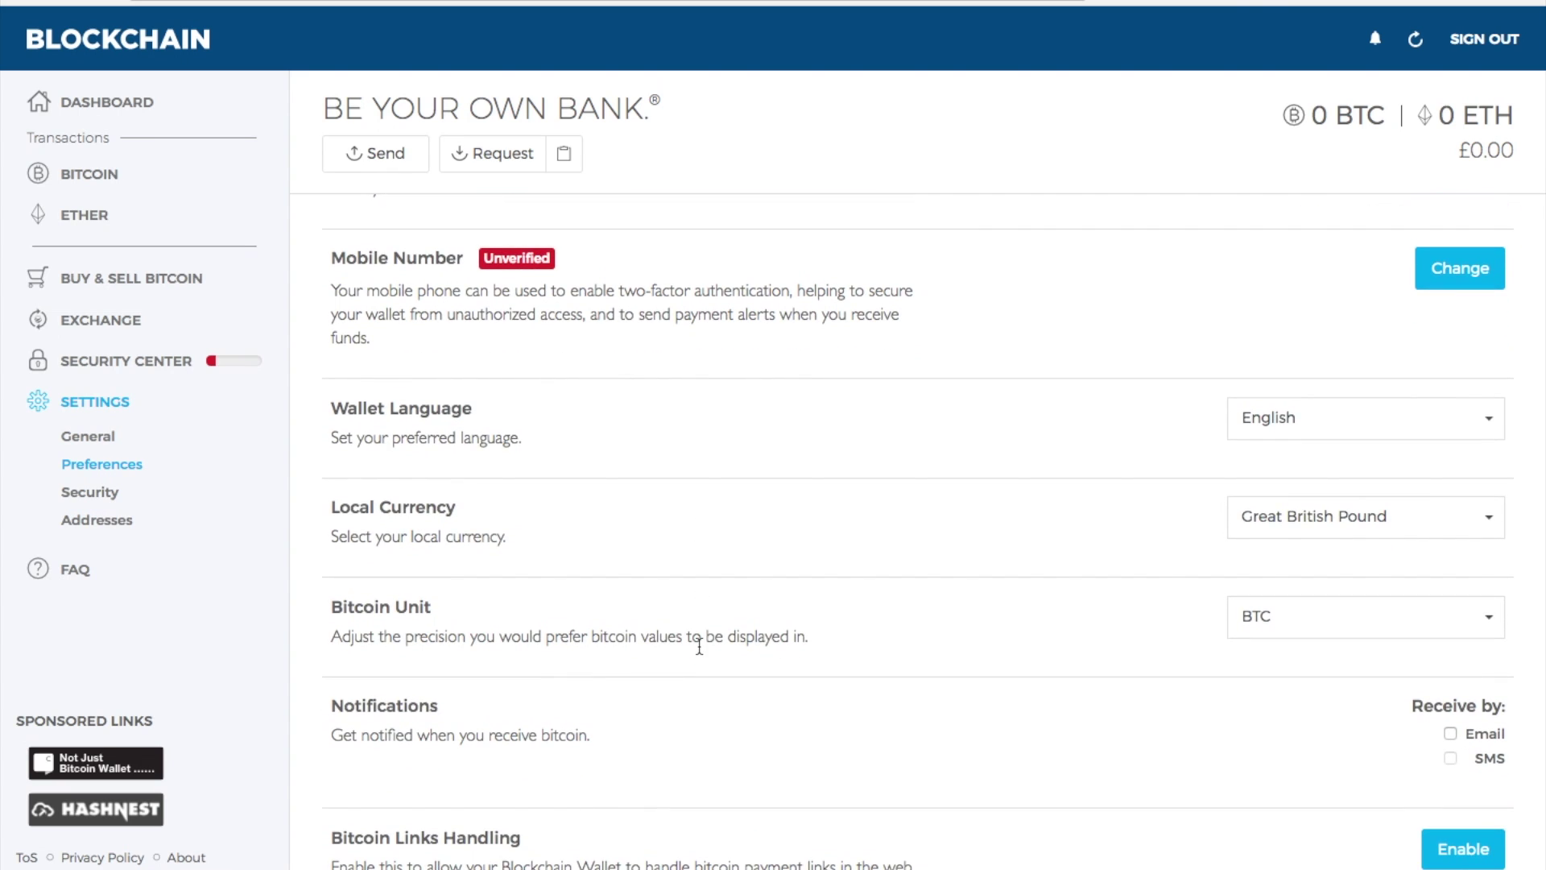
Review the available choices for wallet language, local currency and bitcoin unit without selecting a different one.
{"action": "left_click", "coordinate": [1492, 421]}
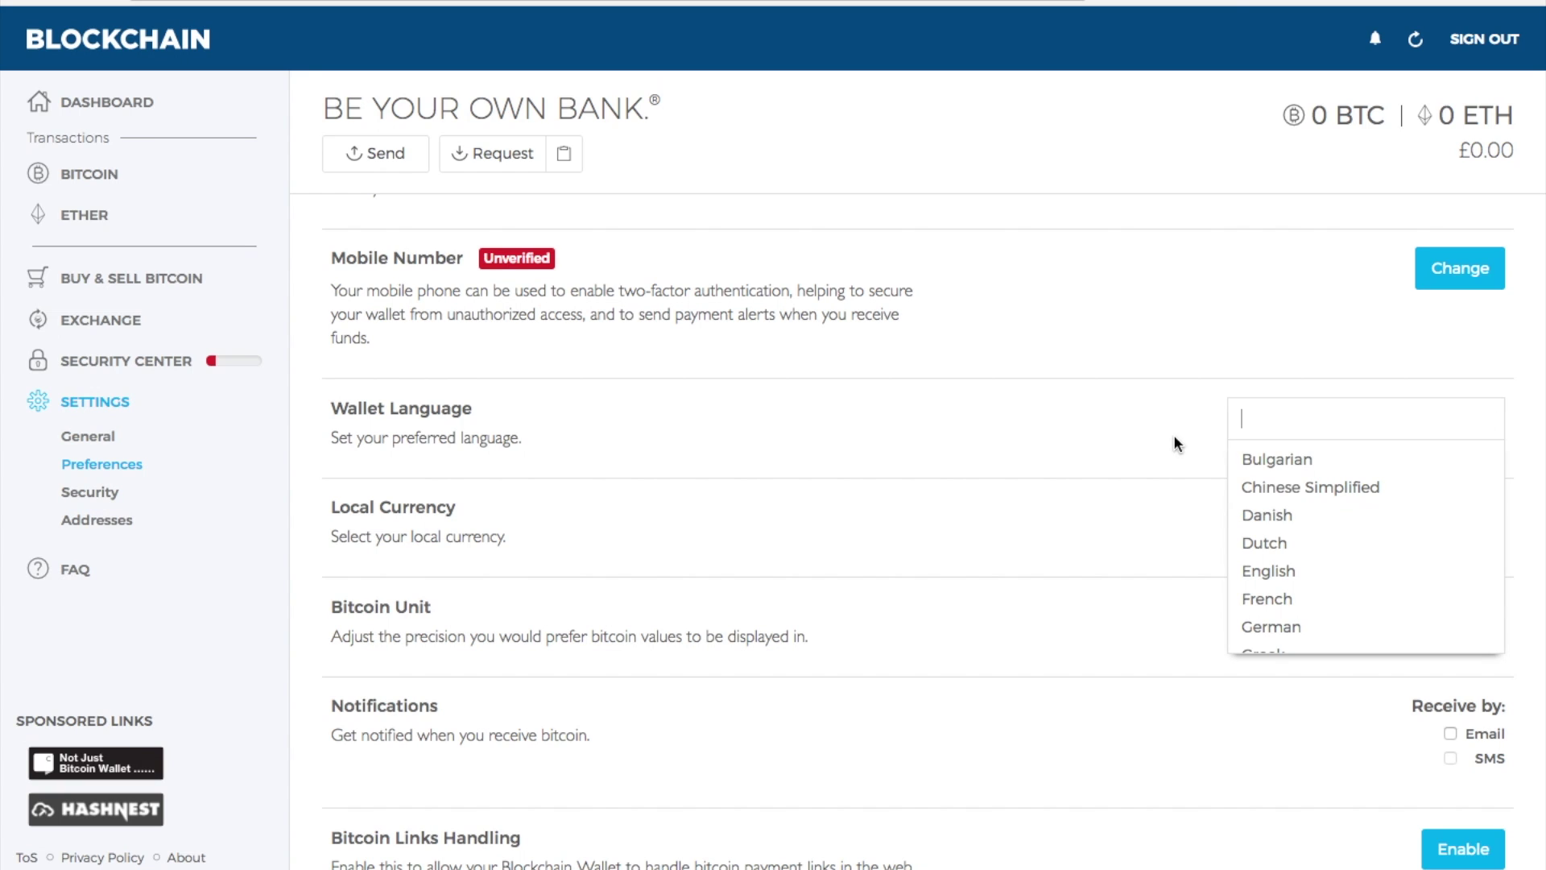
{"action": "left_click", "coordinate": [1080, 440]}
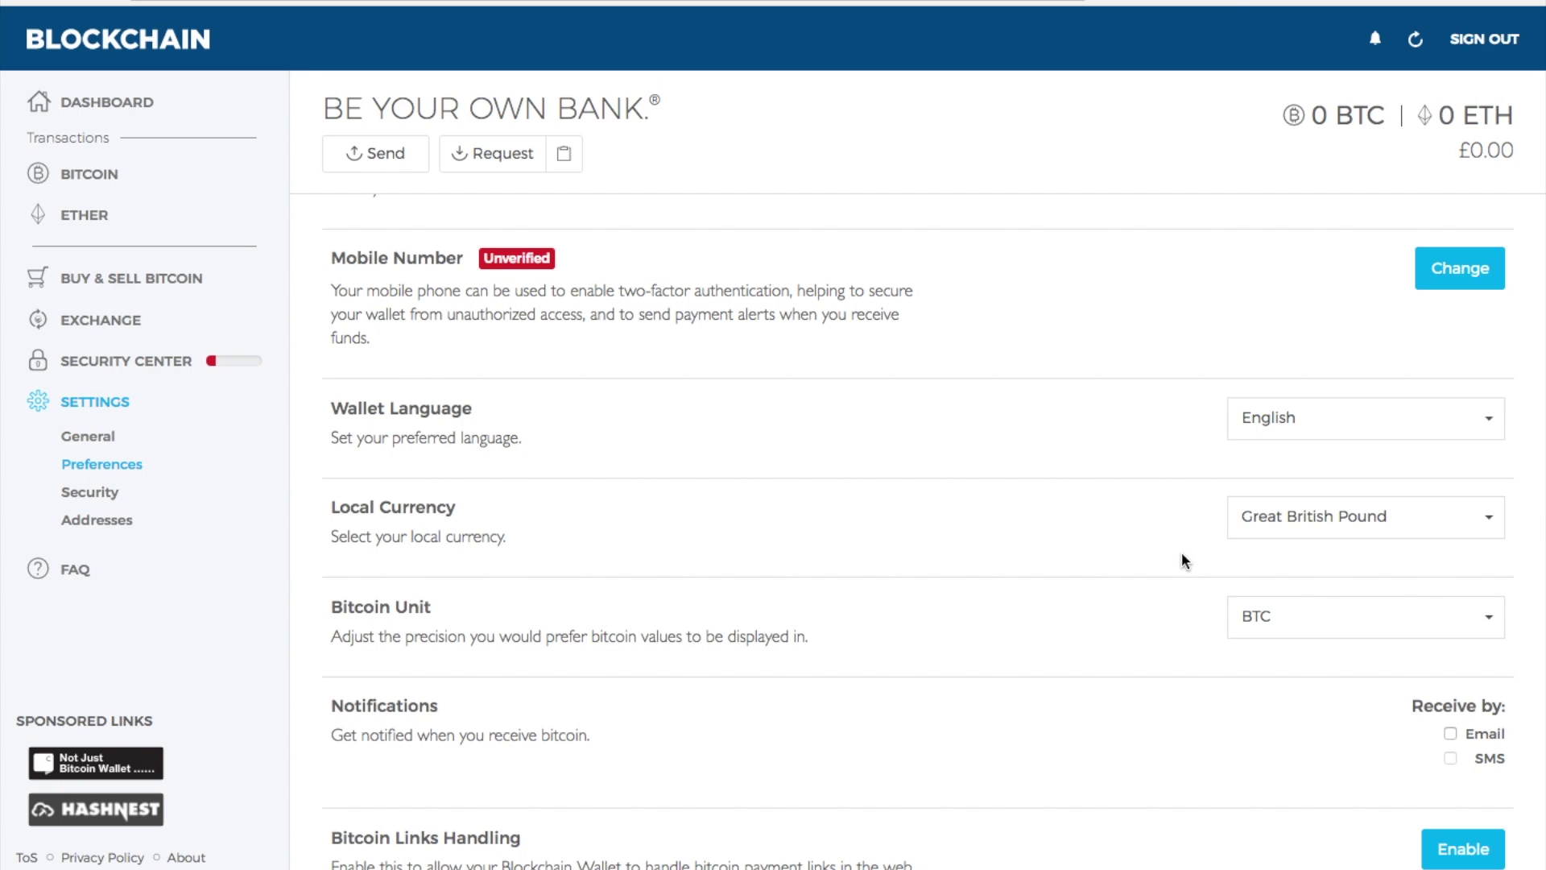
{"action": "left_click", "coordinate": [1491, 537]}
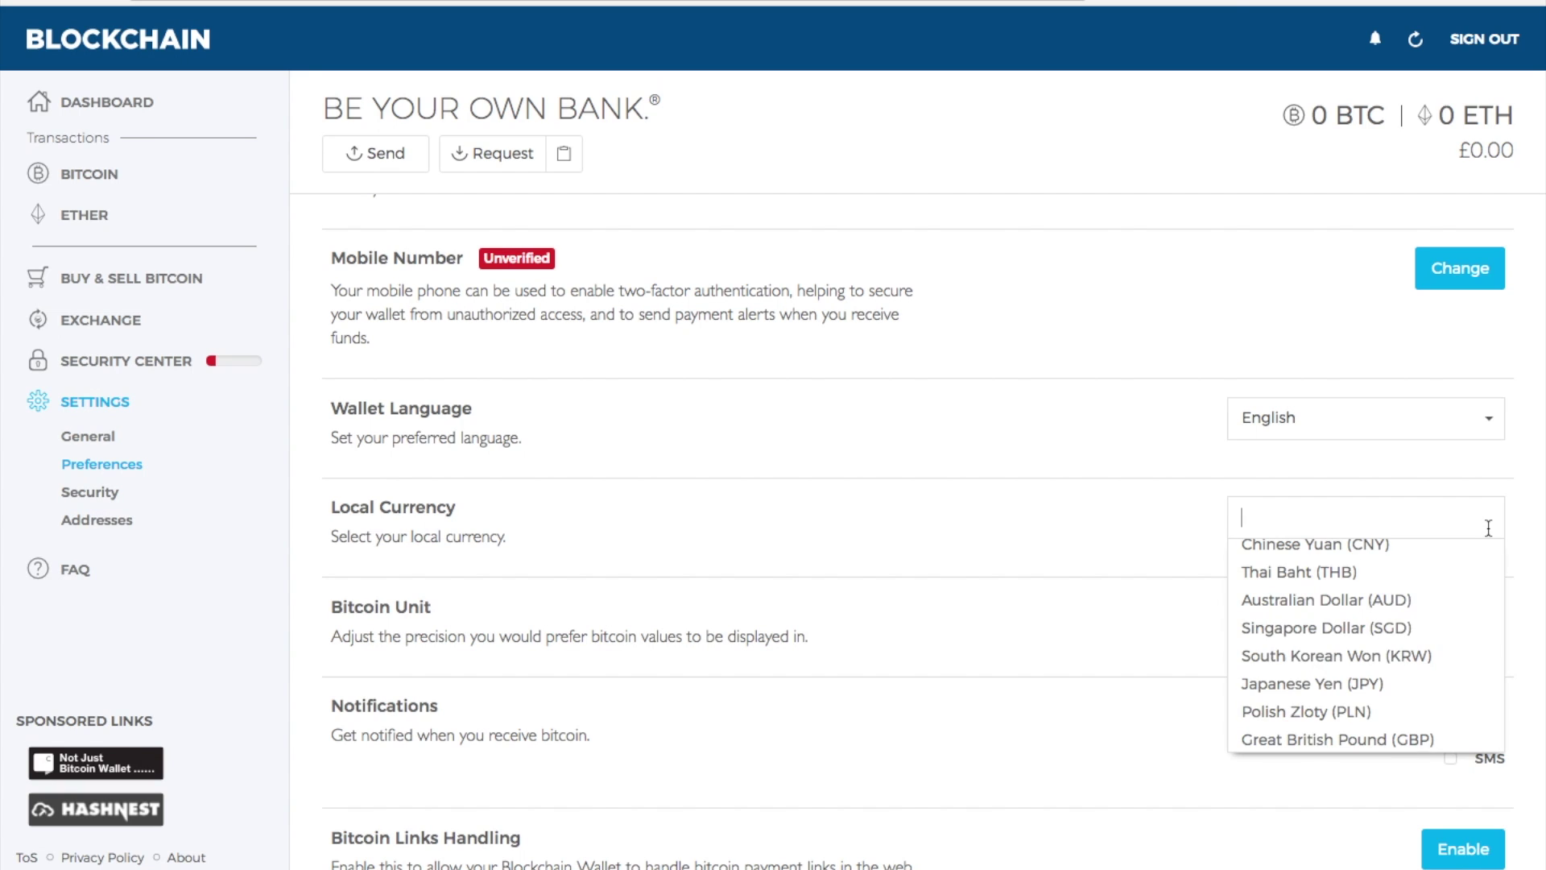
{"action": "left_click", "coordinate": [1018, 548]}
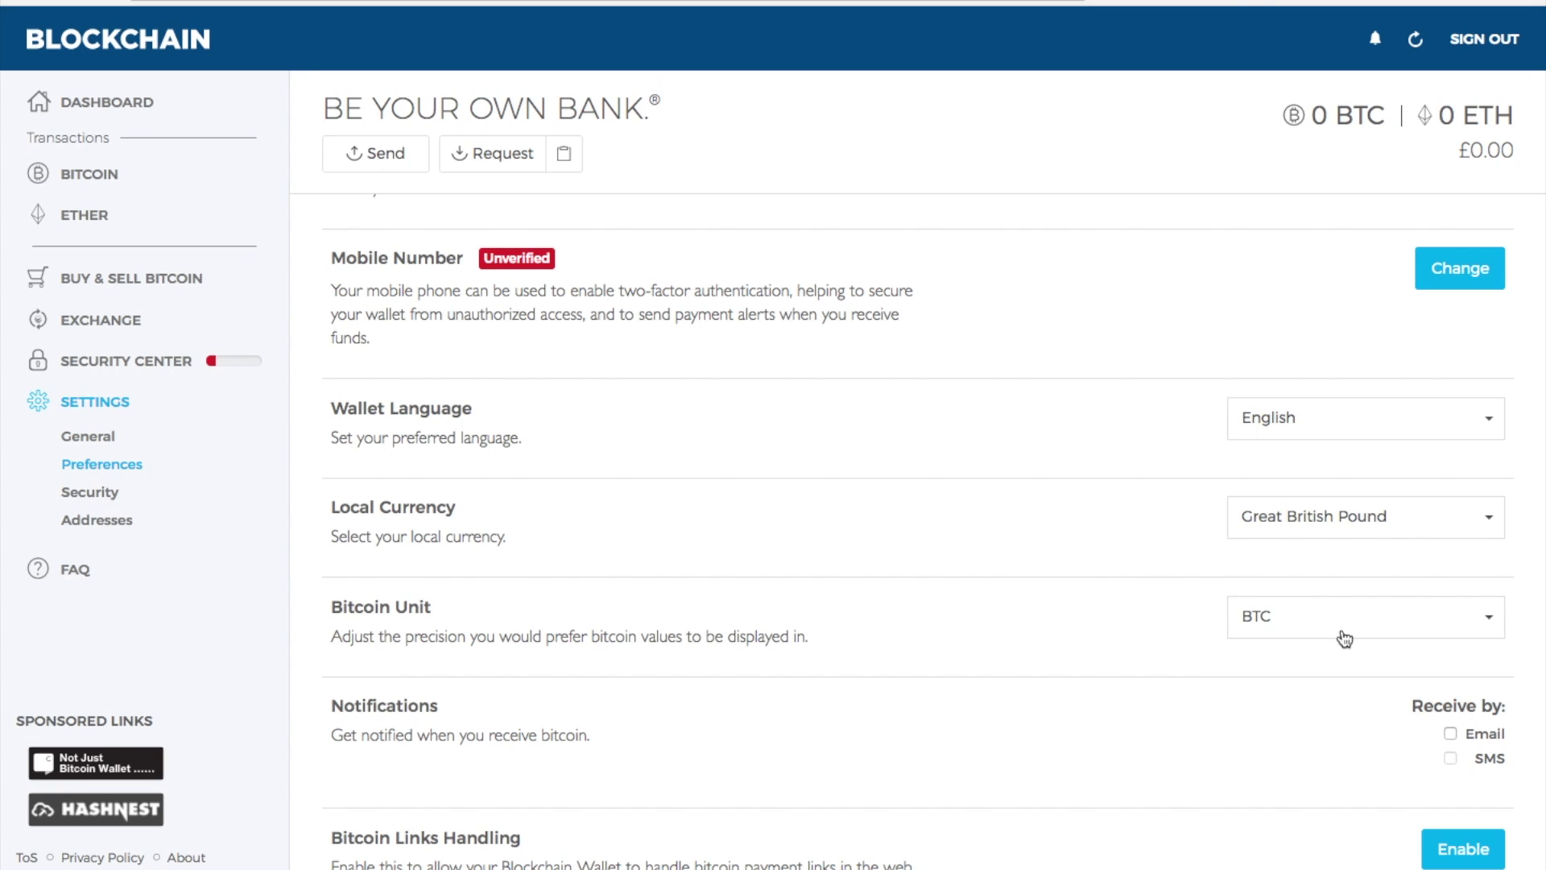
{"action": "left_click", "coordinate": [1494, 626]}
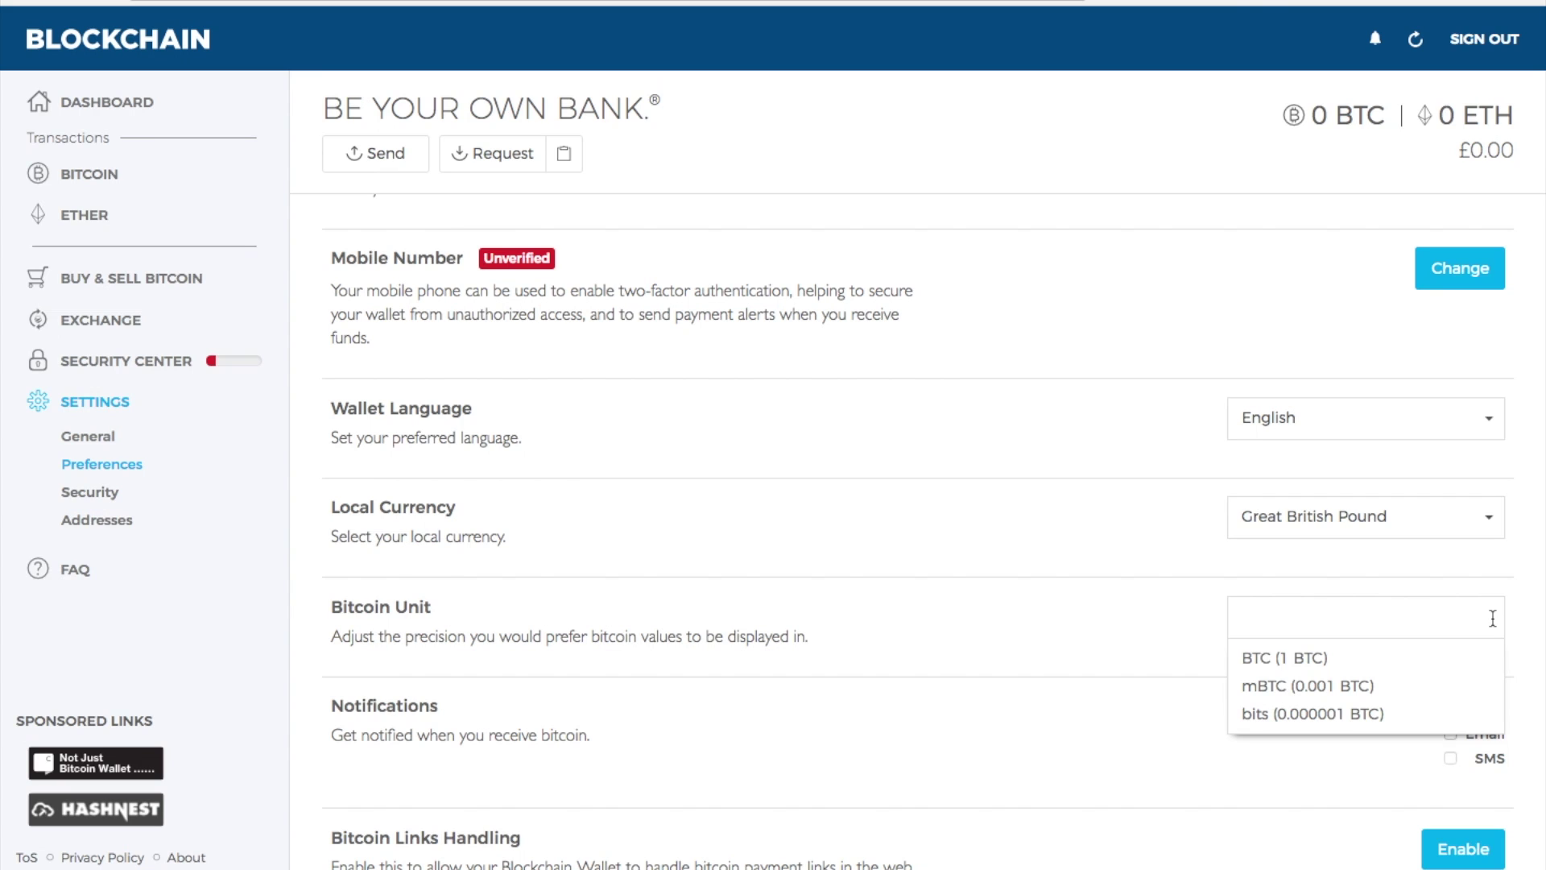
{"action": "left_click", "coordinate": [1071, 625]}
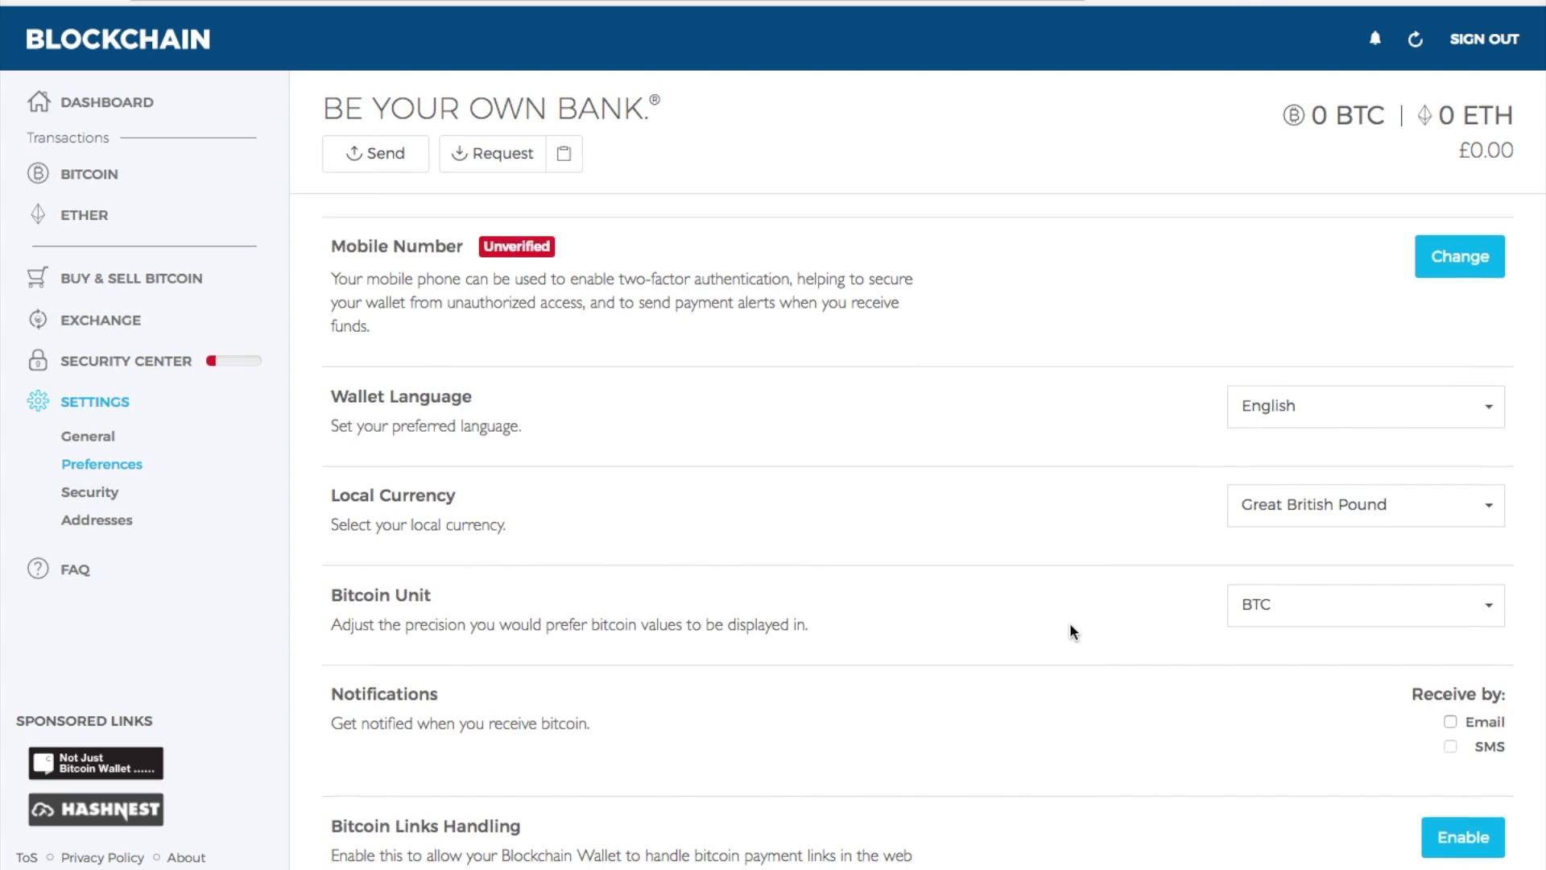
Check the remaining preferences down to the themes, then view the wallet's security settings.
{"action": "scroll", "coordinate": [1070, 625], "scroll_direction": "down", "scroll_amount": 4}
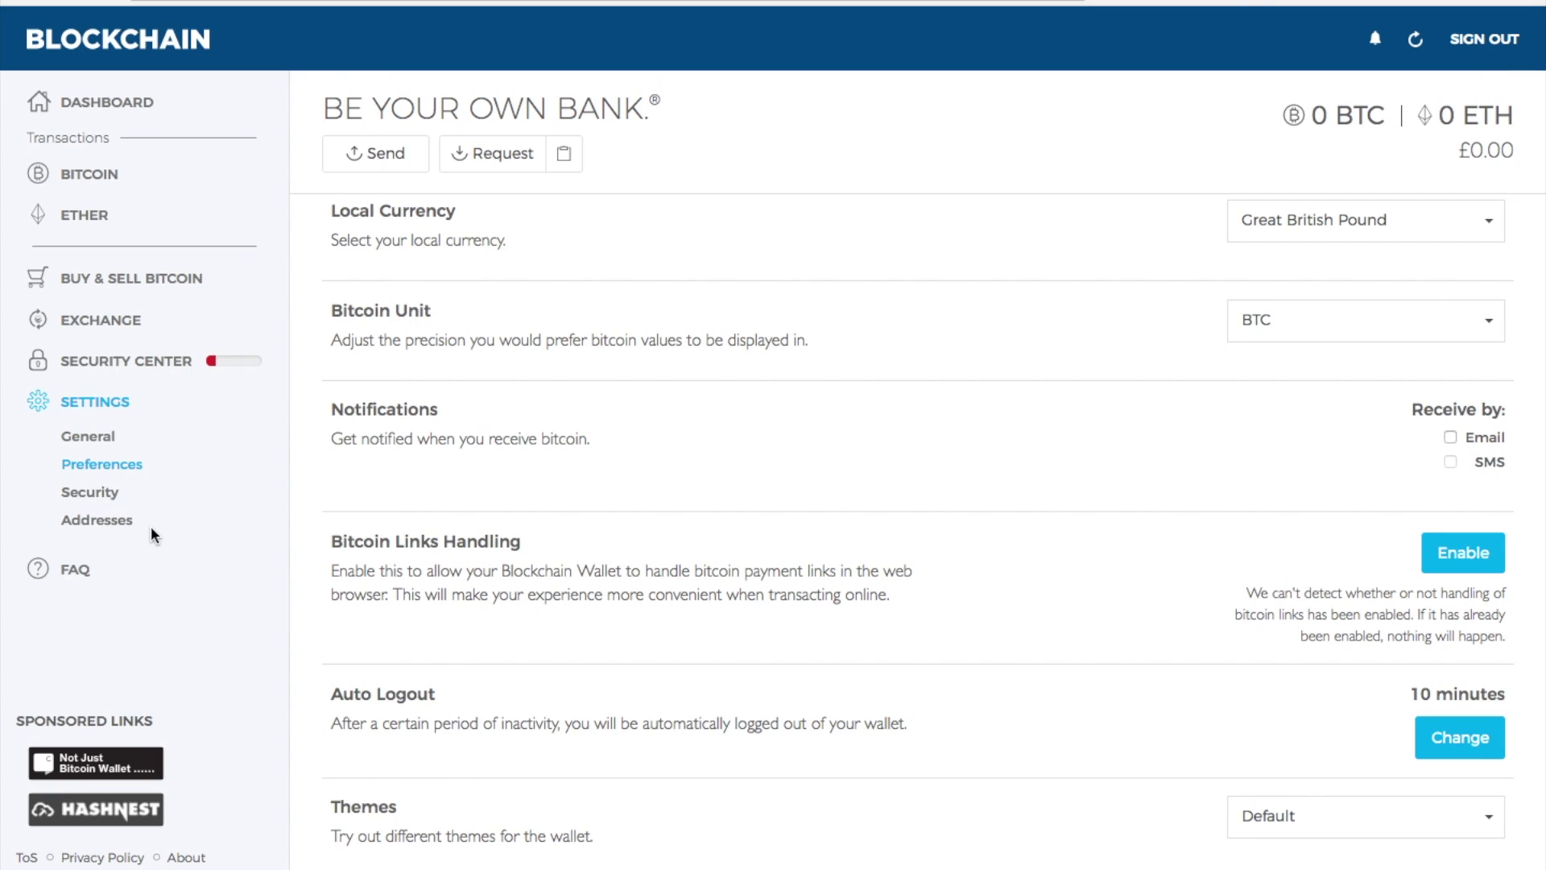
{"action": "left_click", "coordinate": [86, 495]}
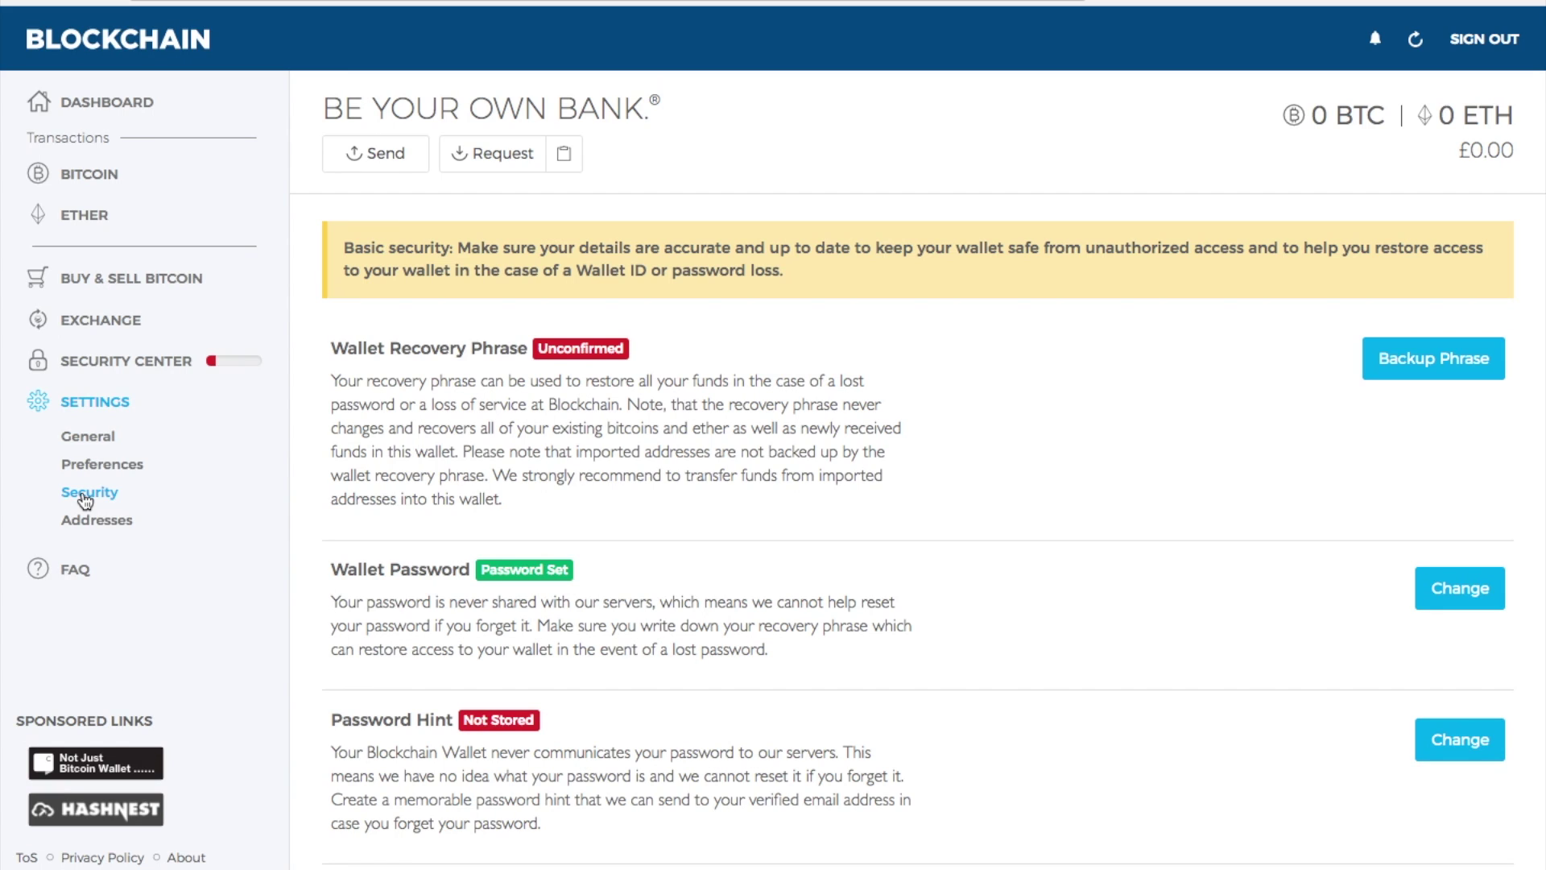
Look through the wallet's basic security settings, from the recovery phrase to the 2-step verification options.
{"action": "scroll", "coordinate": [712, 595], "scroll_direction": "down", "scroll_amount": 1}
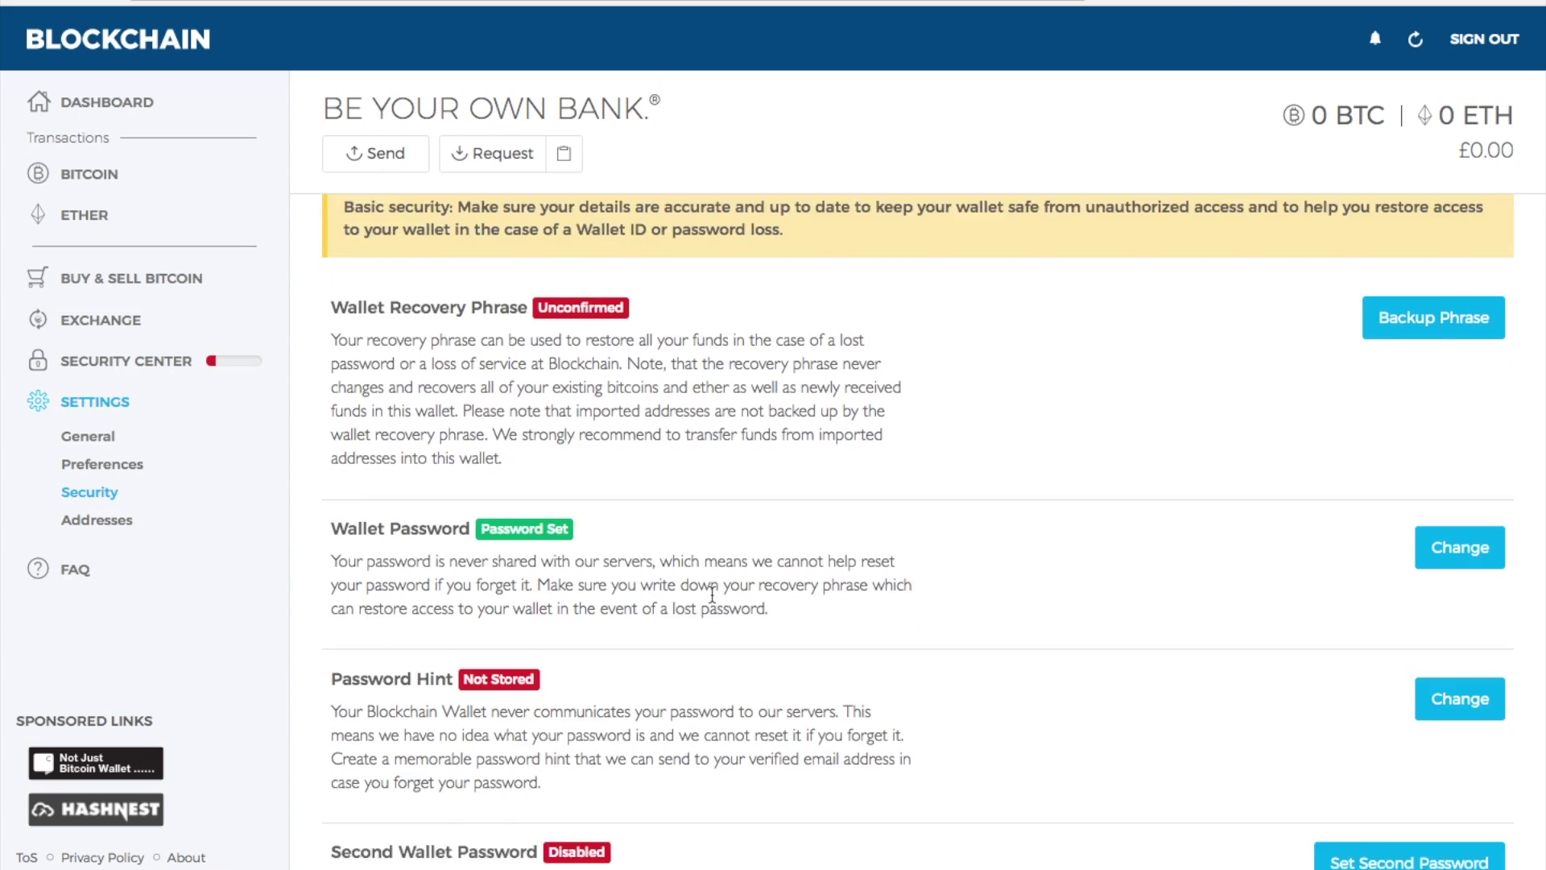
{"action": "scroll", "coordinate": [712, 594], "scroll_direction": "down", "scroll_amount": 3}
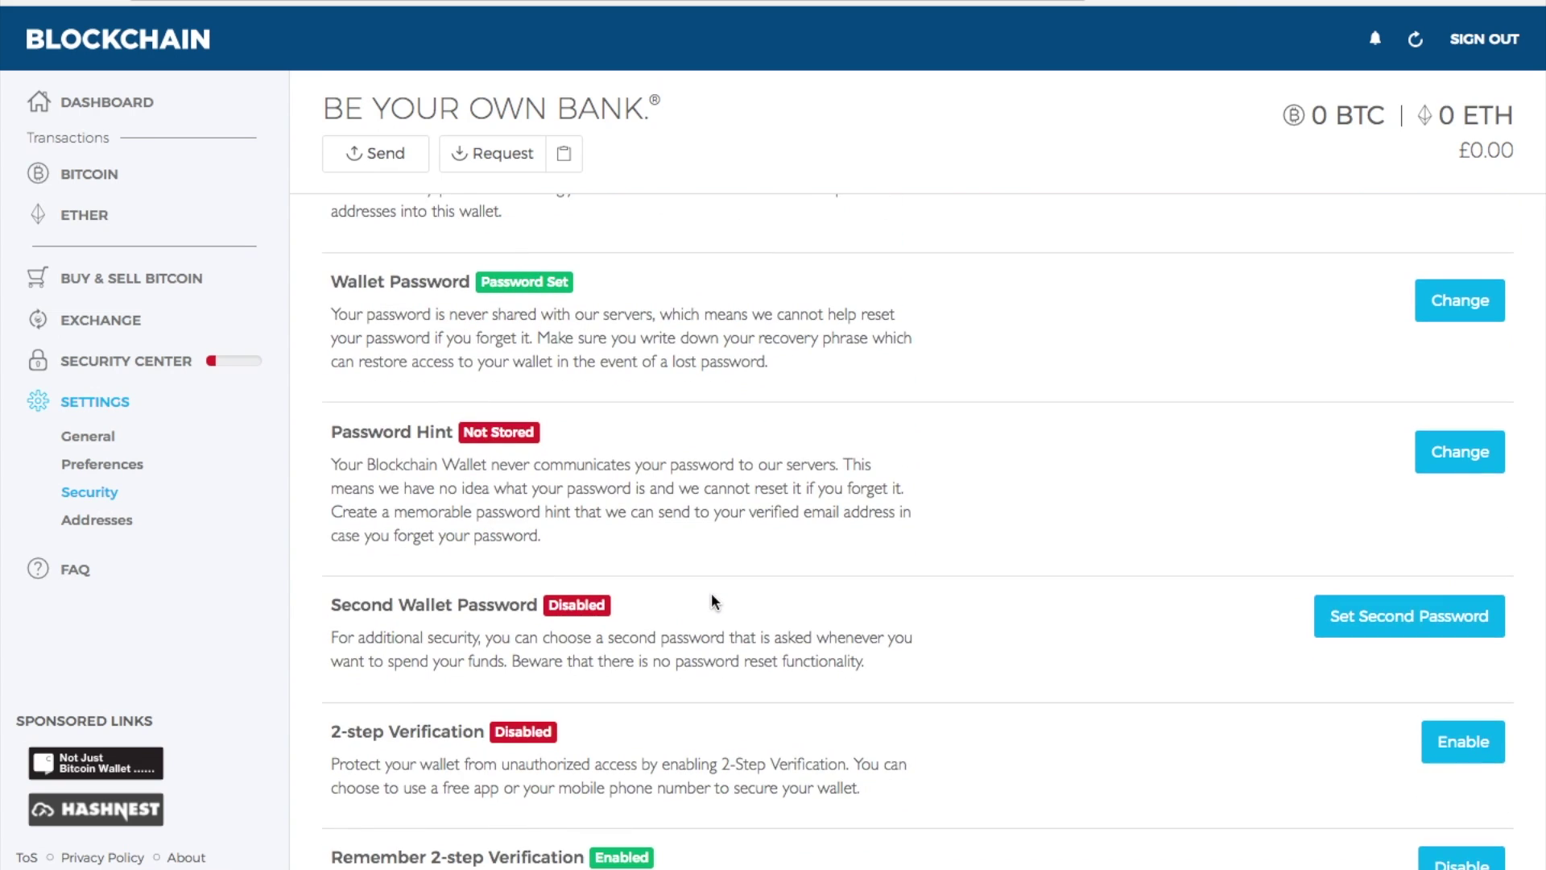
{"action": "scroll", "coordinate": [712, 596], "scroll_direction": "down", "scroll_amount": 2}
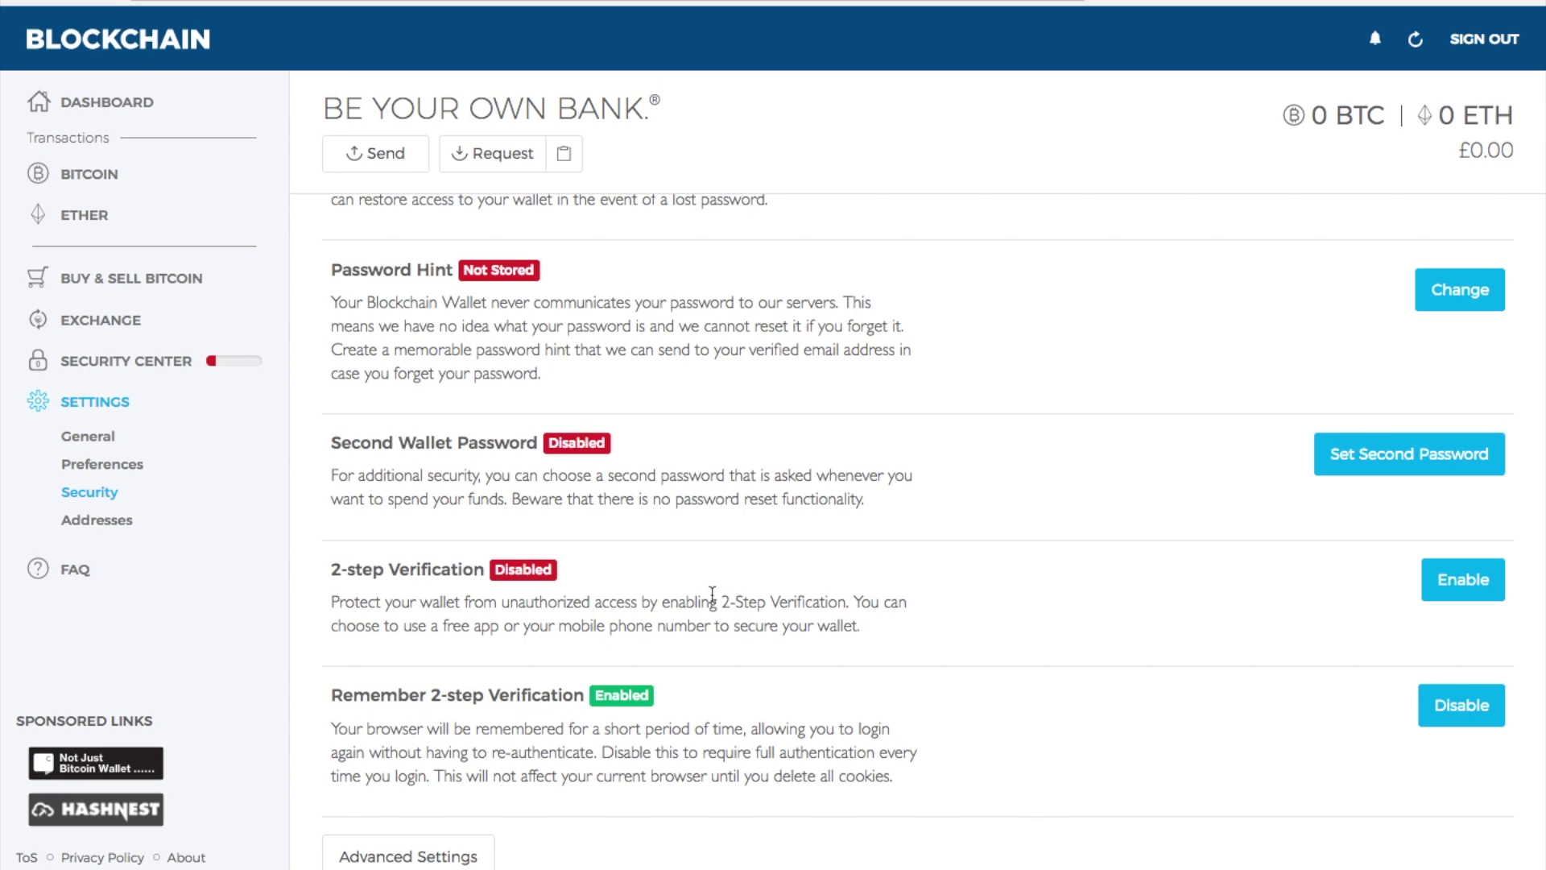
{"action": "scroll", "coordinate": [712, 593], "scroll_direction": "down", "scroll_amount": 1}
{"action": "scroll", "coordinate": [712, 593], "scroll_direction": "up", "scroll_amount": 2}
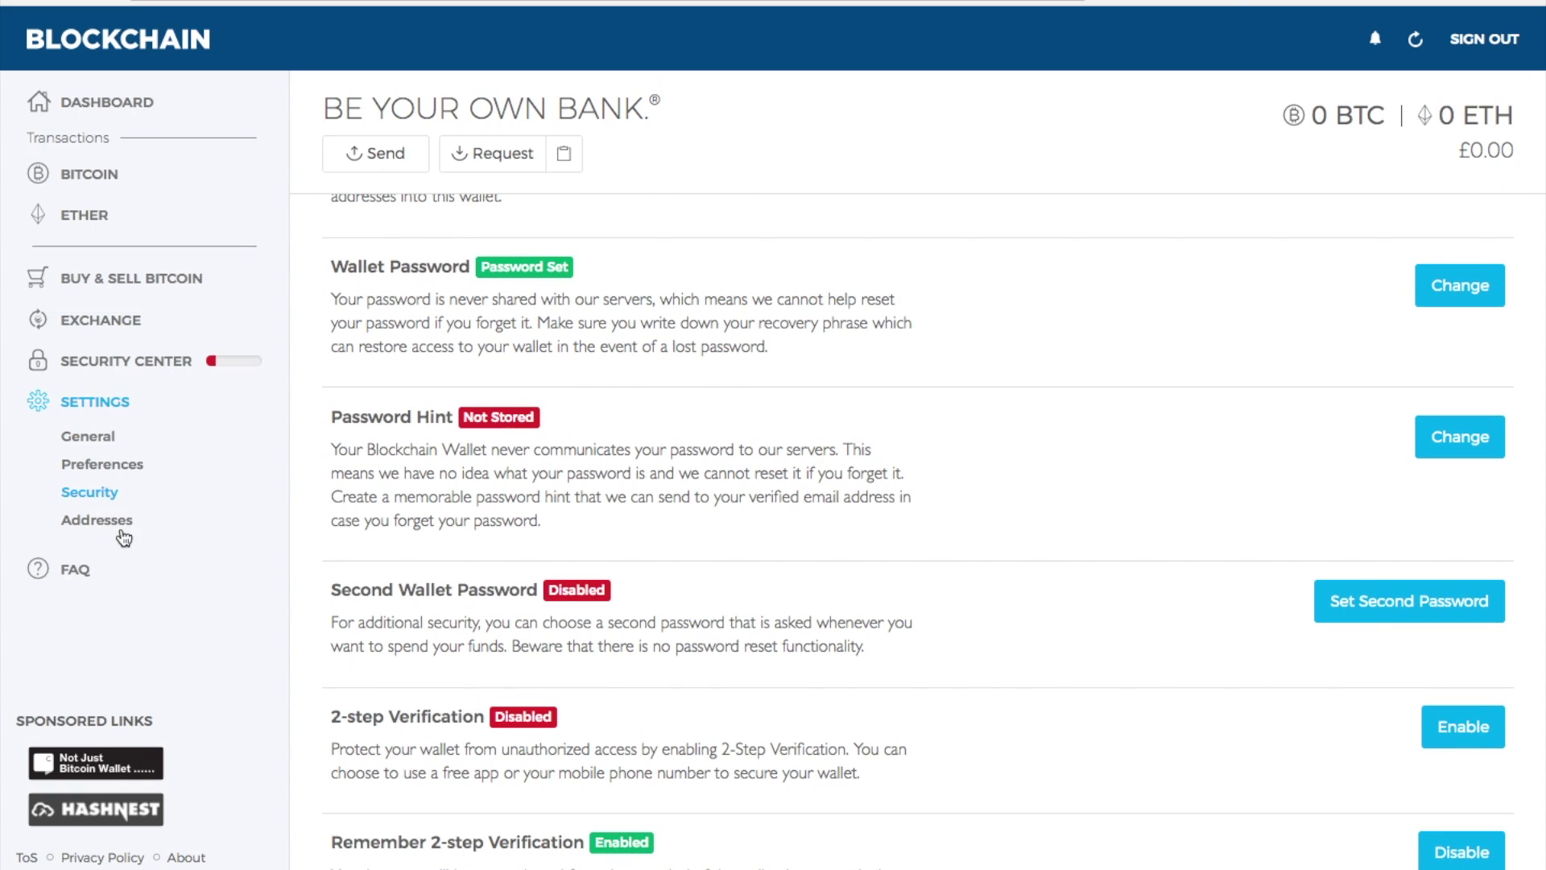
View the wallet's bitcoin addresses settings, then look at the frequently asked questions.
{"action": "left_click", "coordinate": [119, 526]}
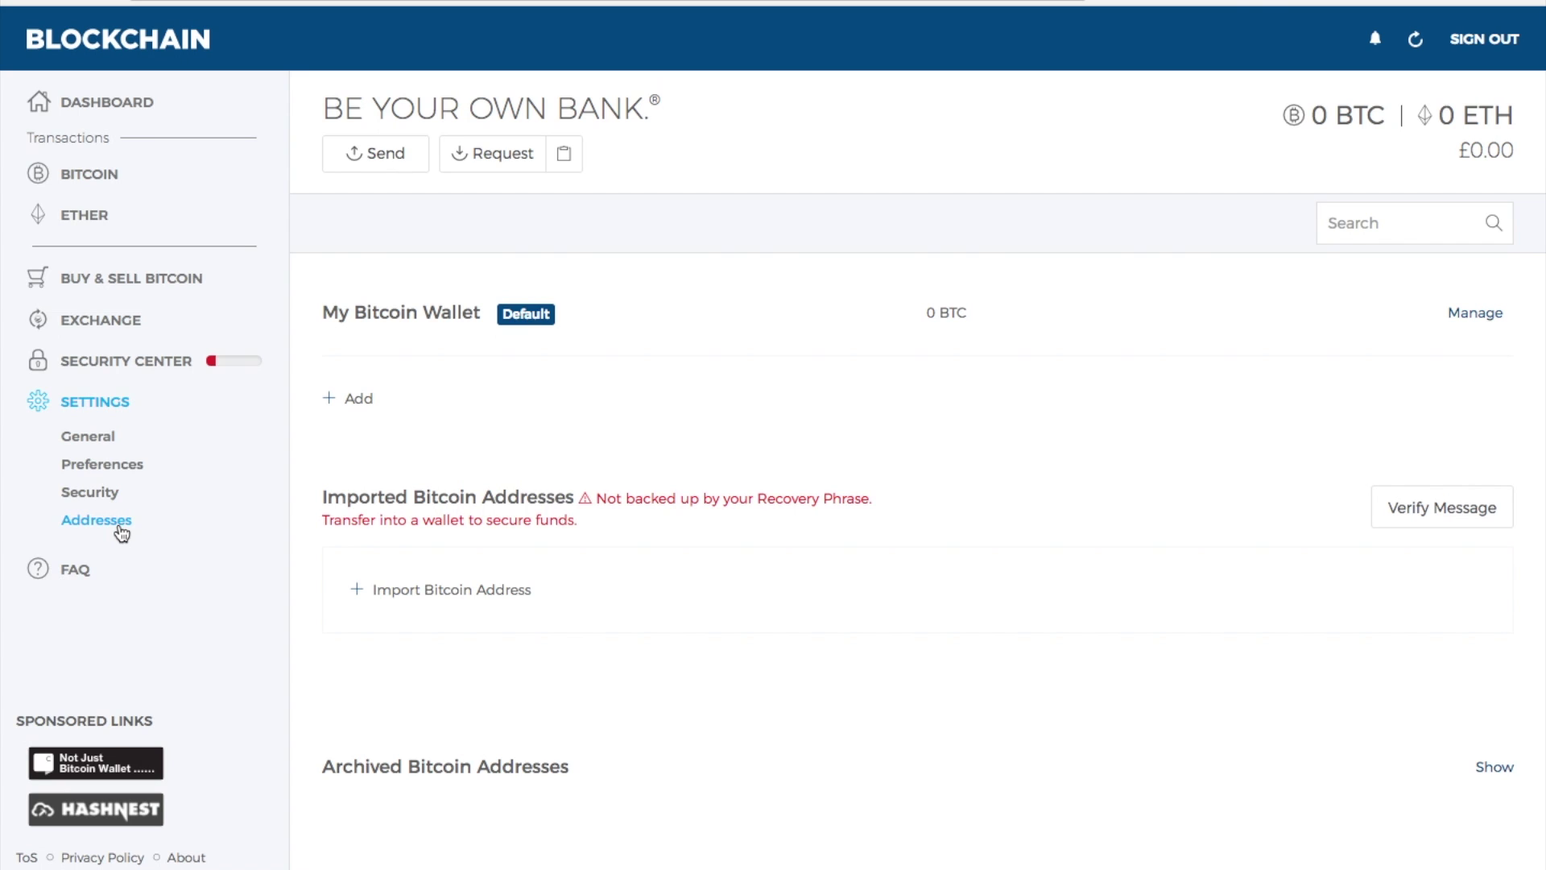
{"action": "left_click", "coordinate": [80, 568]}
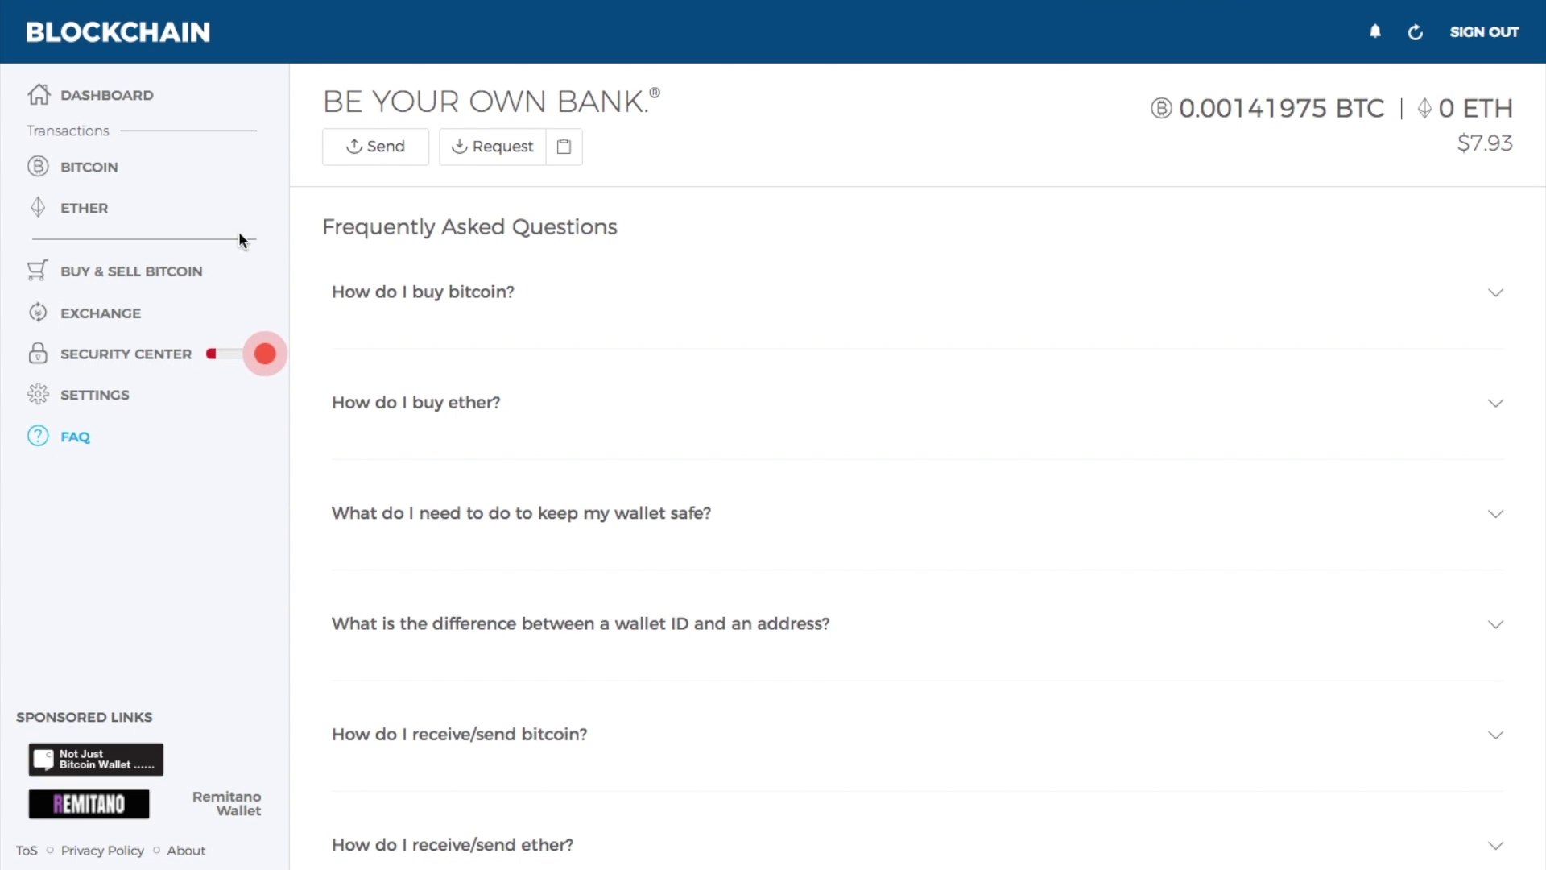
Set the bitcoin purchase amount to 100 GBP, and check the available currencies without selecting a different one.
{"action": "left_click", "coordinate": [150, 279]}
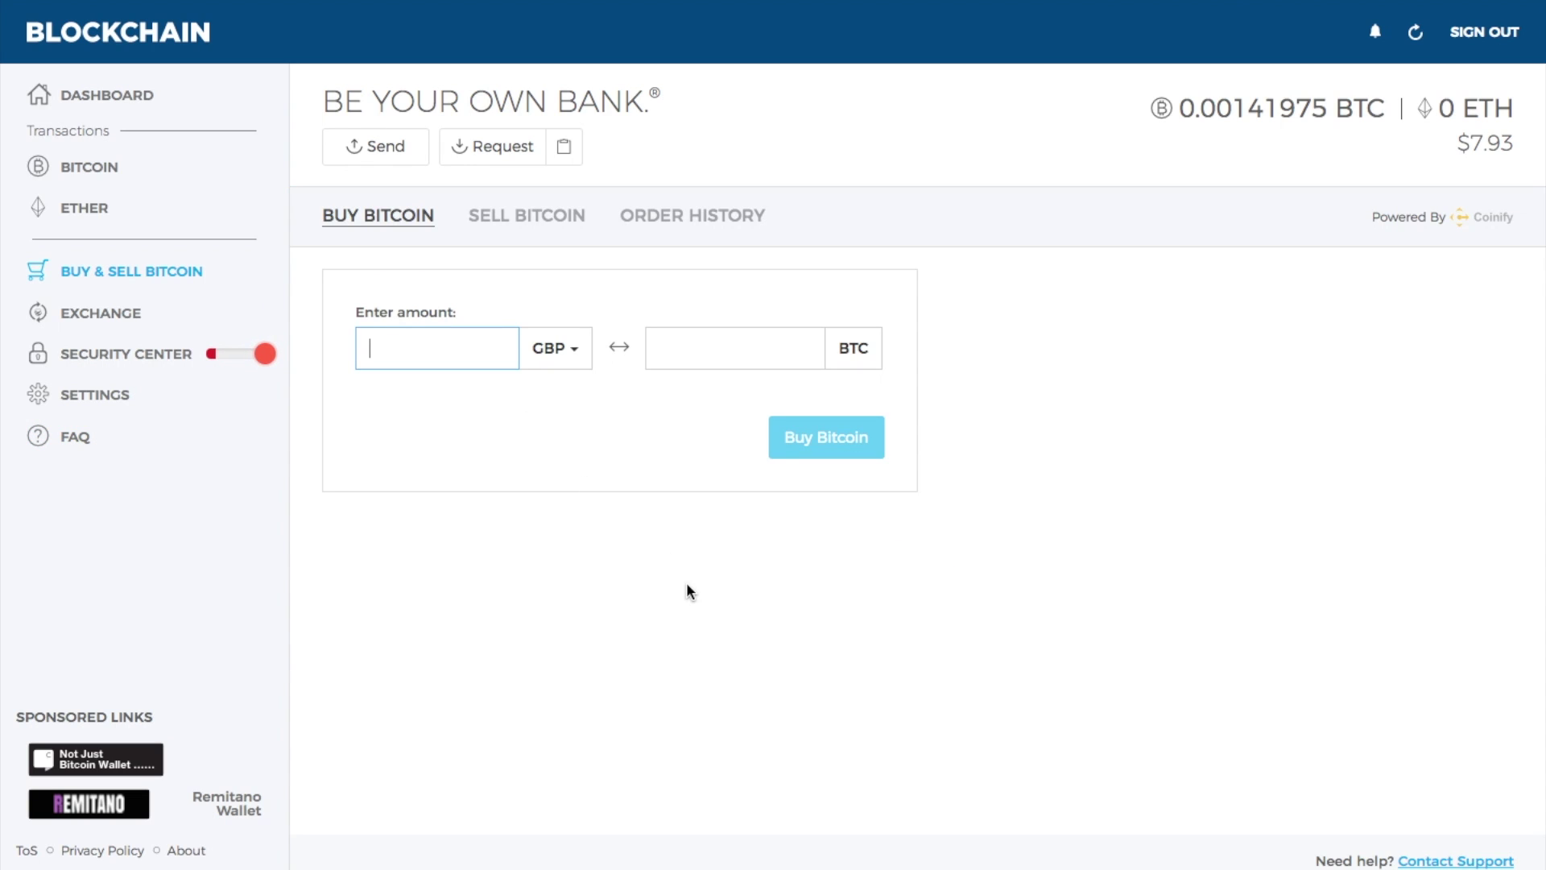
{"action": "type", "text": "100"}
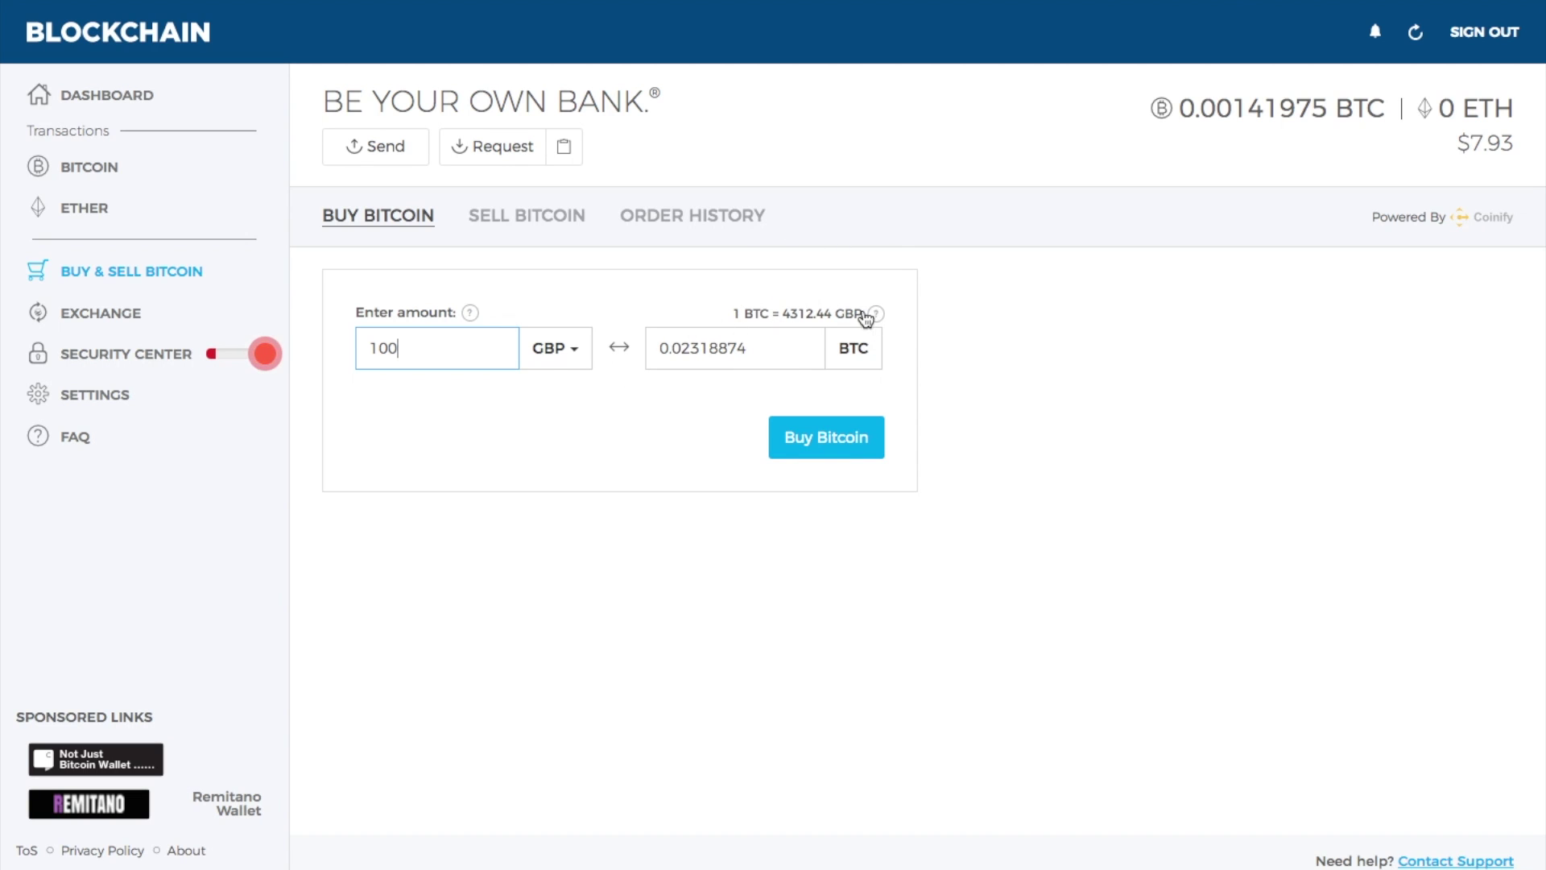
{"action": "left_click", "coordinate": [581, 359]}
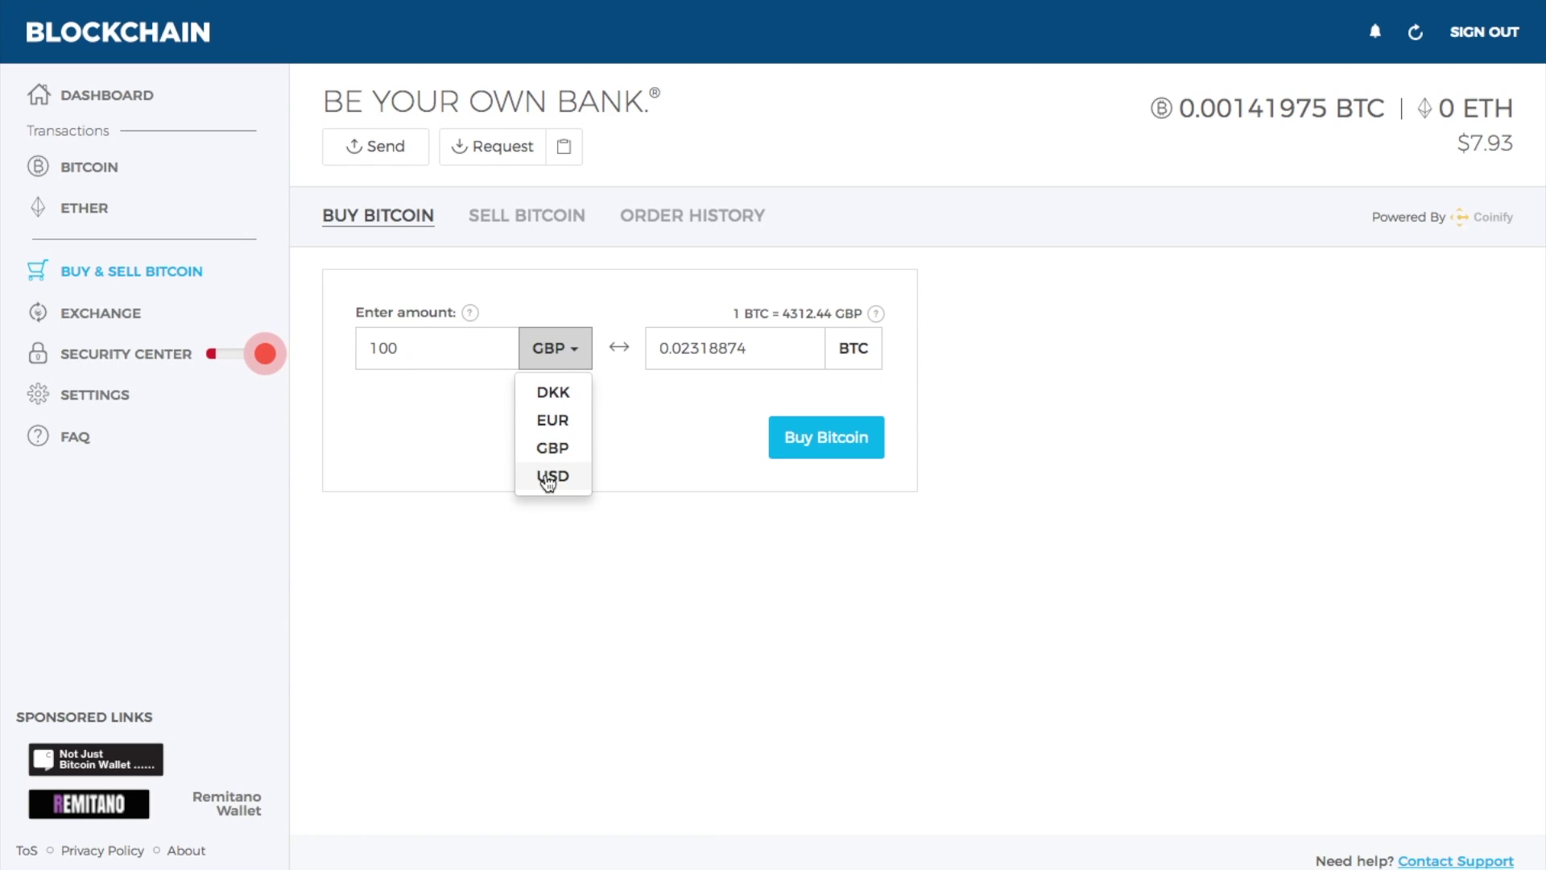
{"action": "left_click", "coordinate": [631, 432]}
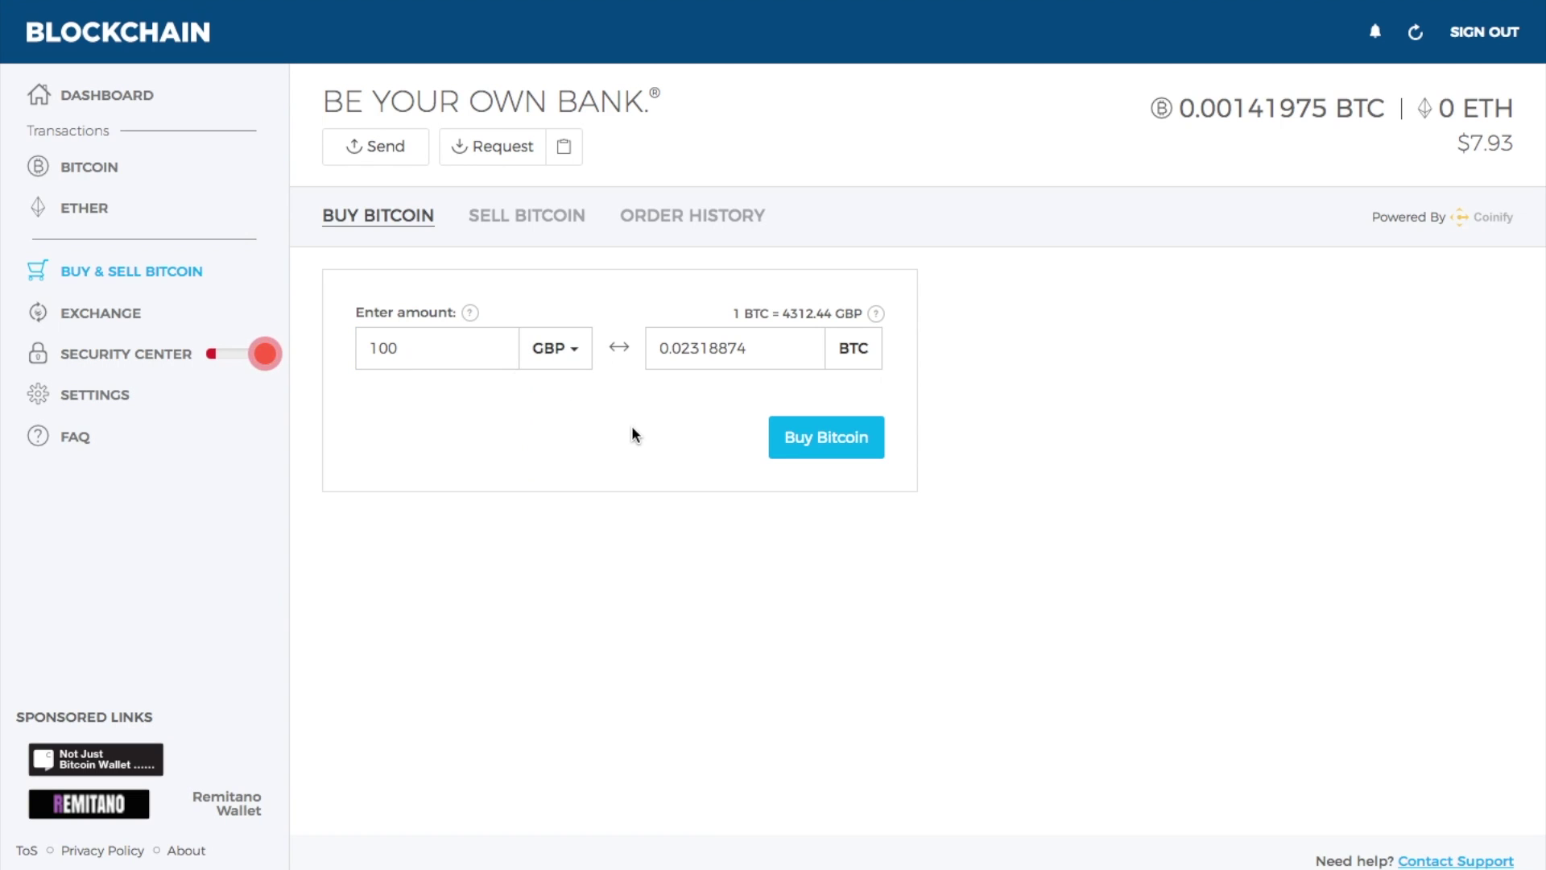
Submit the 100 GBP bitcoin purchase with Credit/Debit Card as the payment method and confirm the order.
{"action": "left_click", "coordinate": [834, 454]}
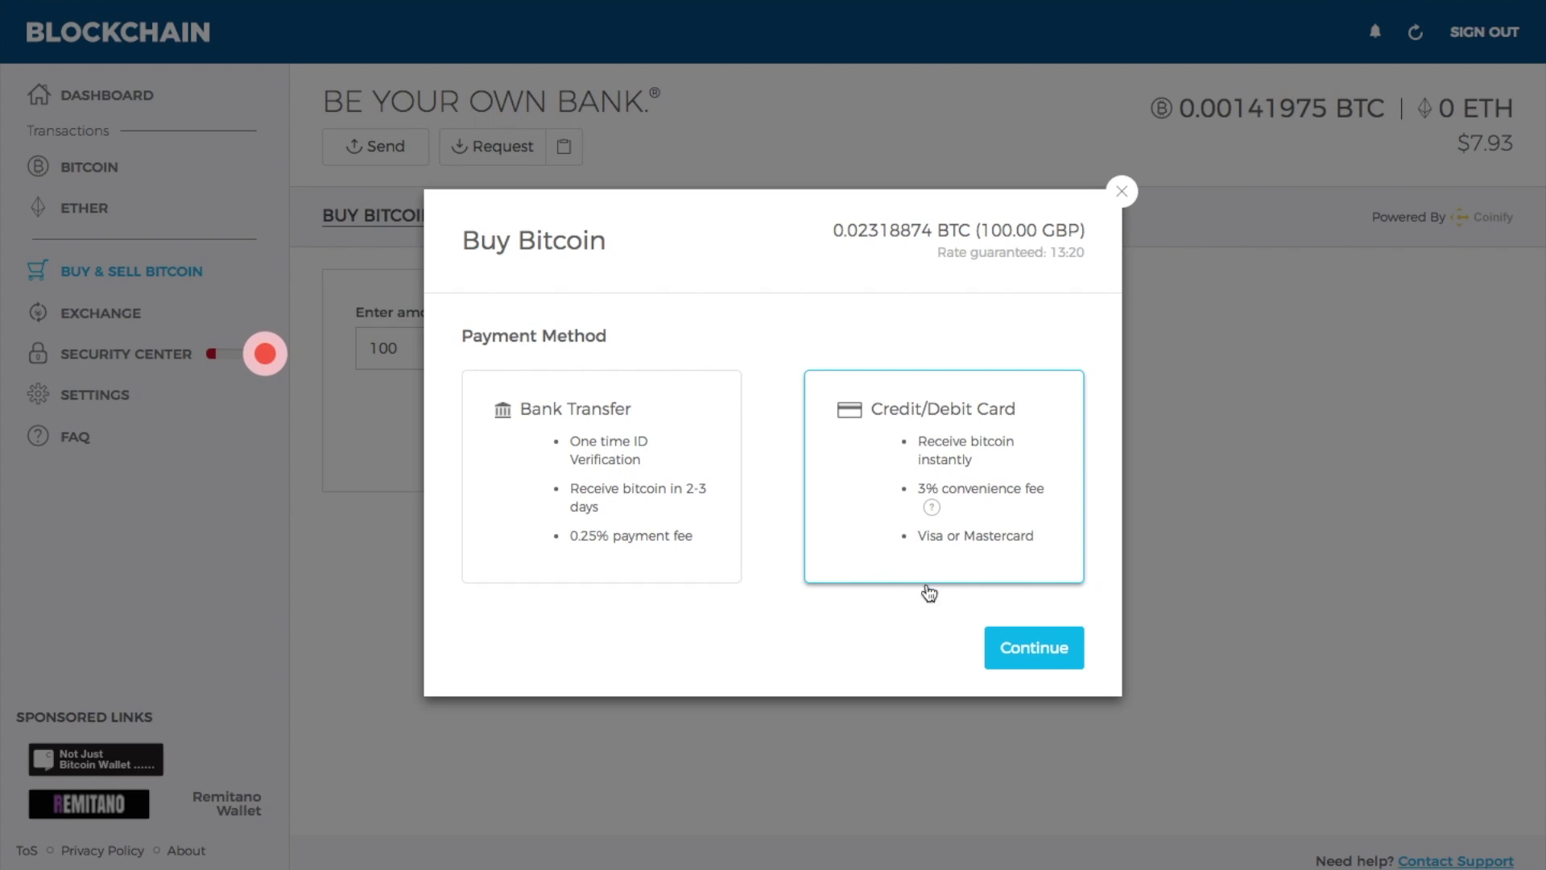
{"action": "left_click", "coordinate": [1039, 654]}
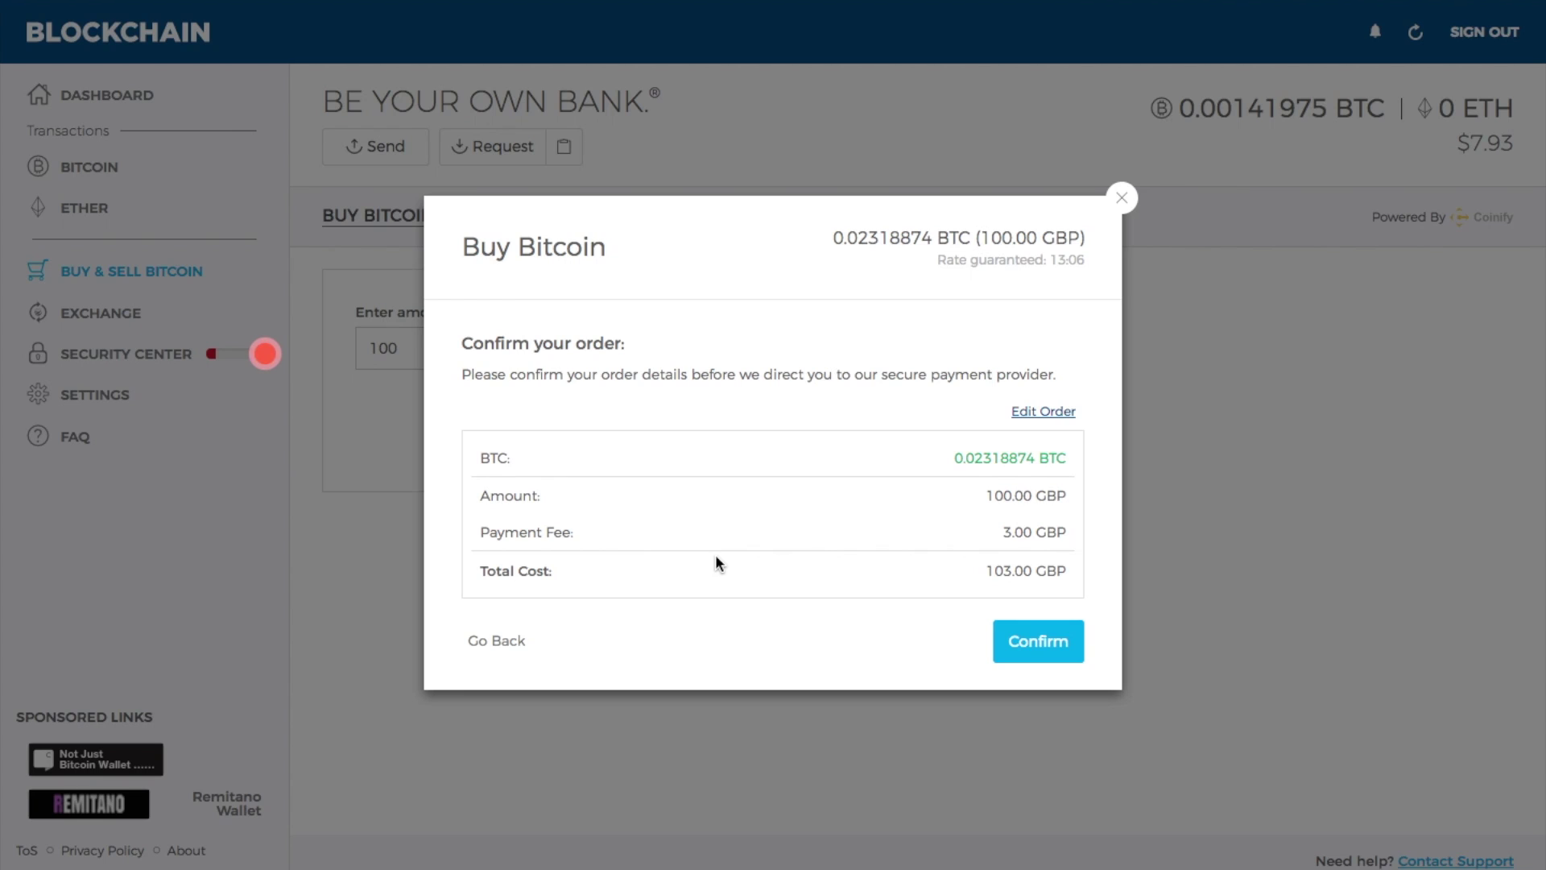
{"action": "left_click", "coordinate": [1052, 645]}
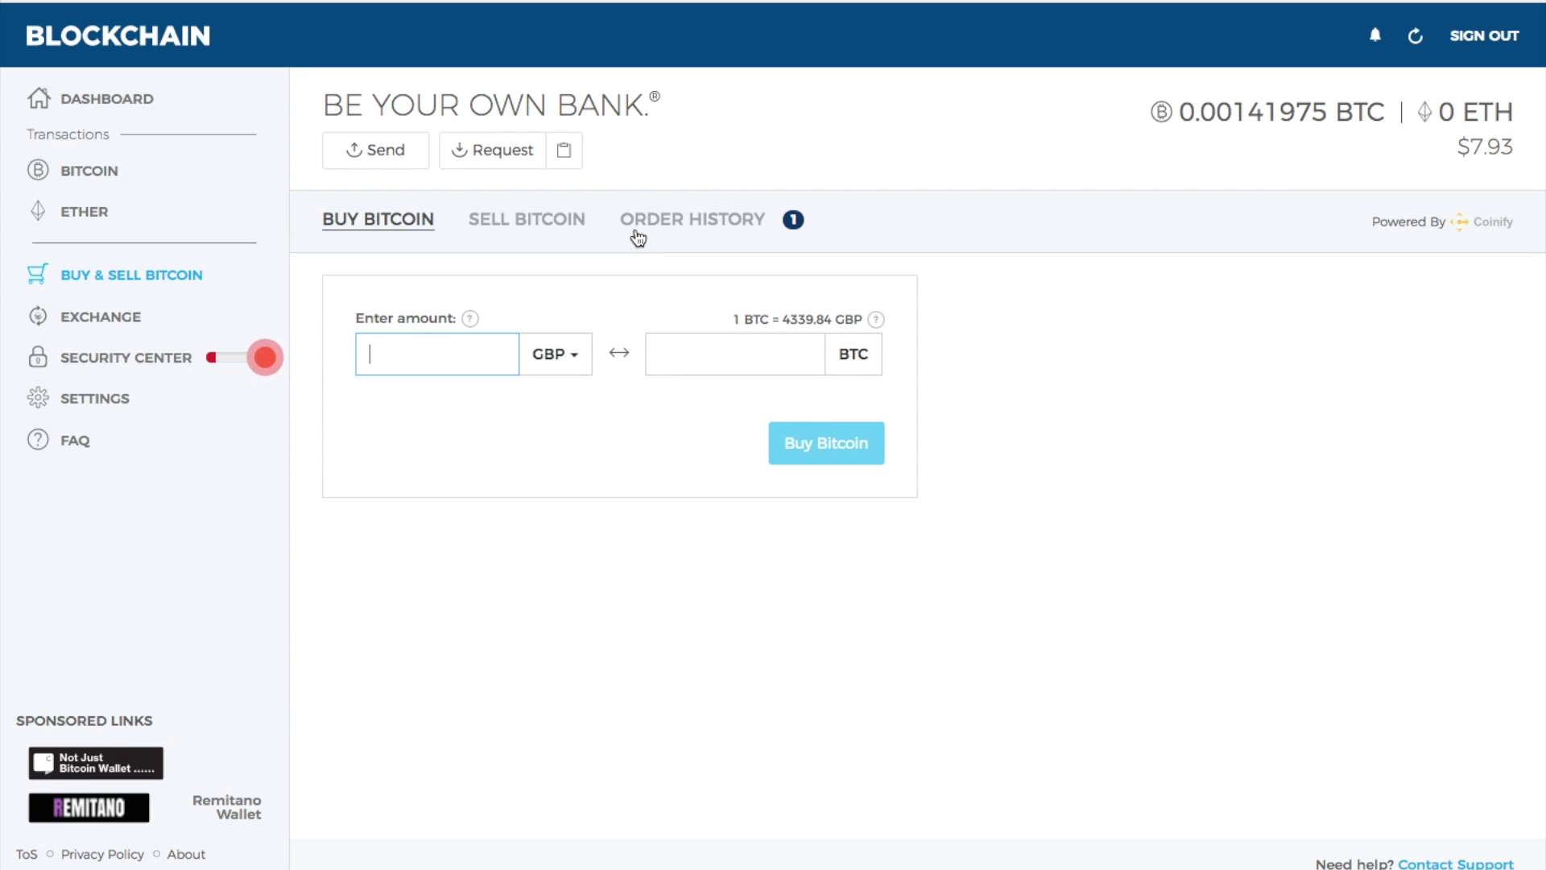
Start a payment request and review its currency choices, keeping Bitcoin.
{"action": "left_click", "coordinate": [520, 151]}
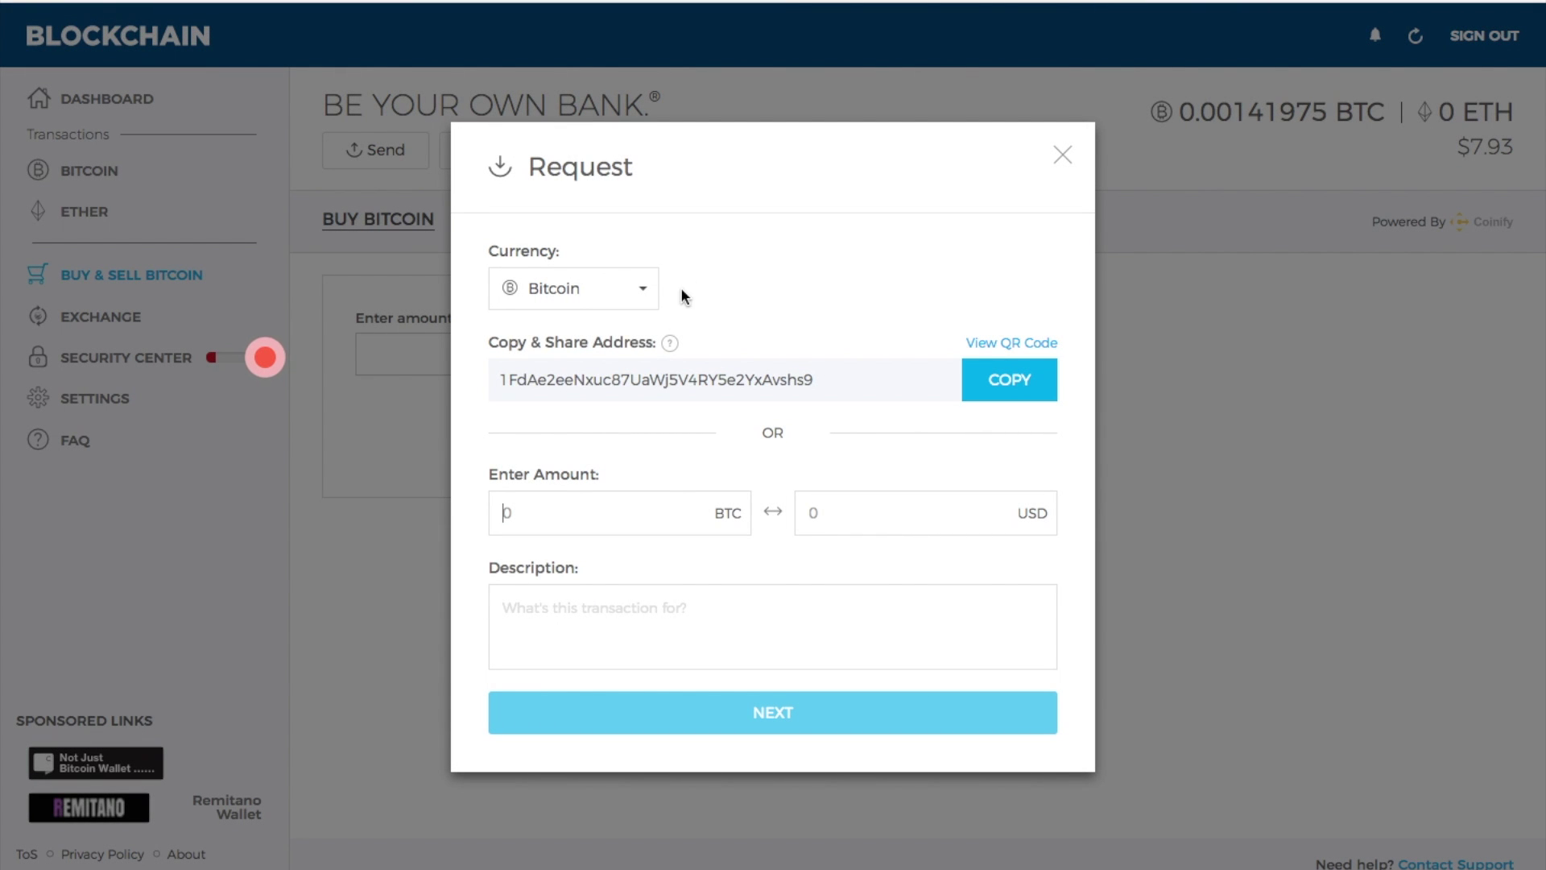
{"action": "left_click", "coordinate": [651, 294]}
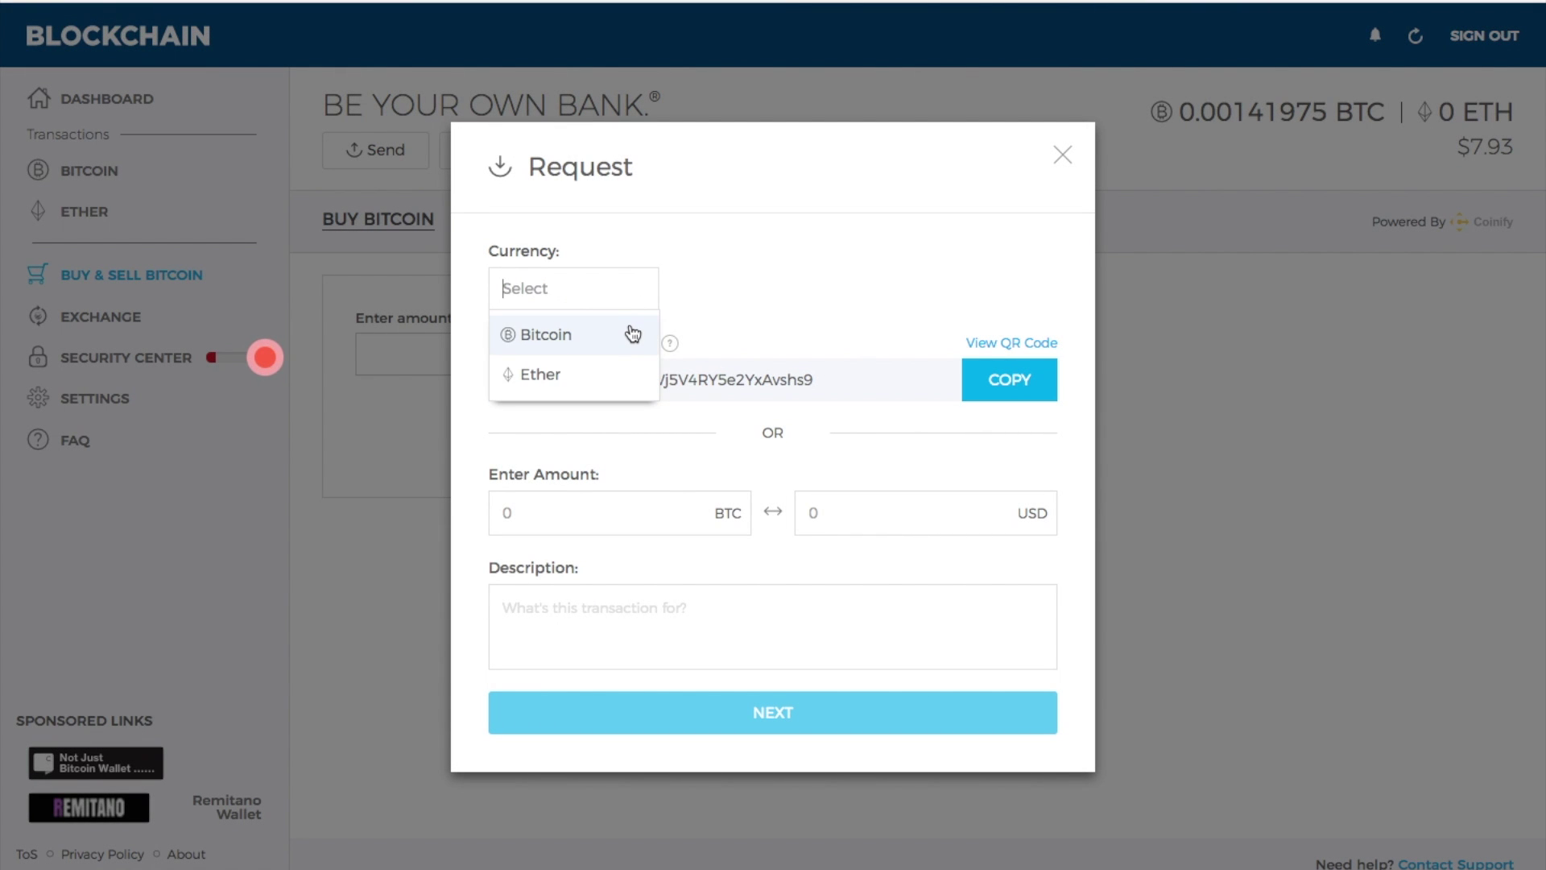
{"action": "left_click", "coordinate": [631, 333]}
{"action": "left_click", "coordinate": [636, 302]}
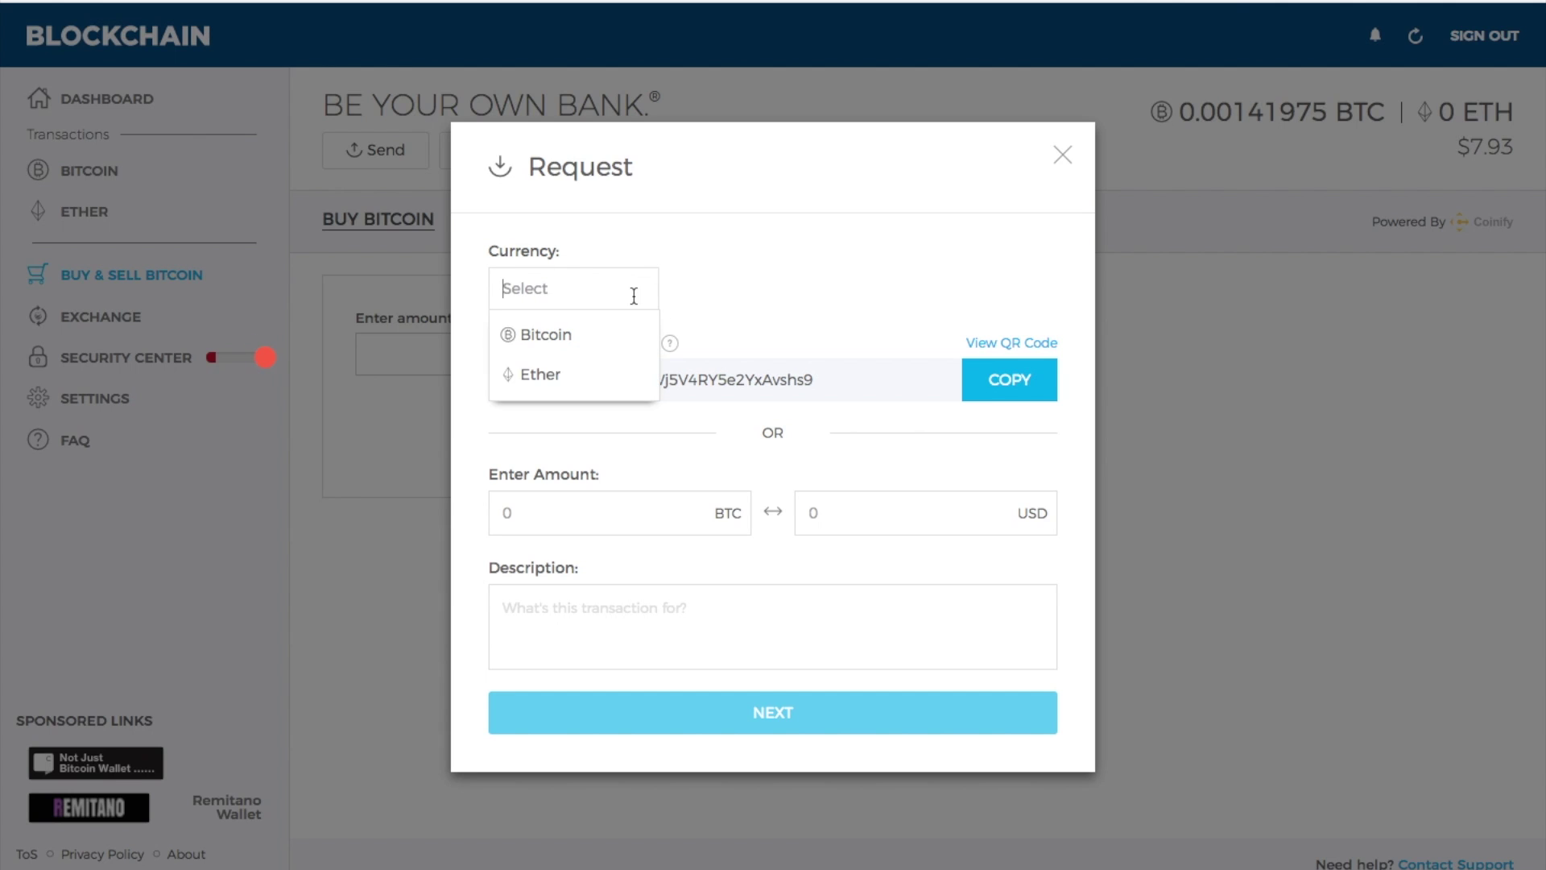
{"action": "left_click", "coordinate": [762, 261]}
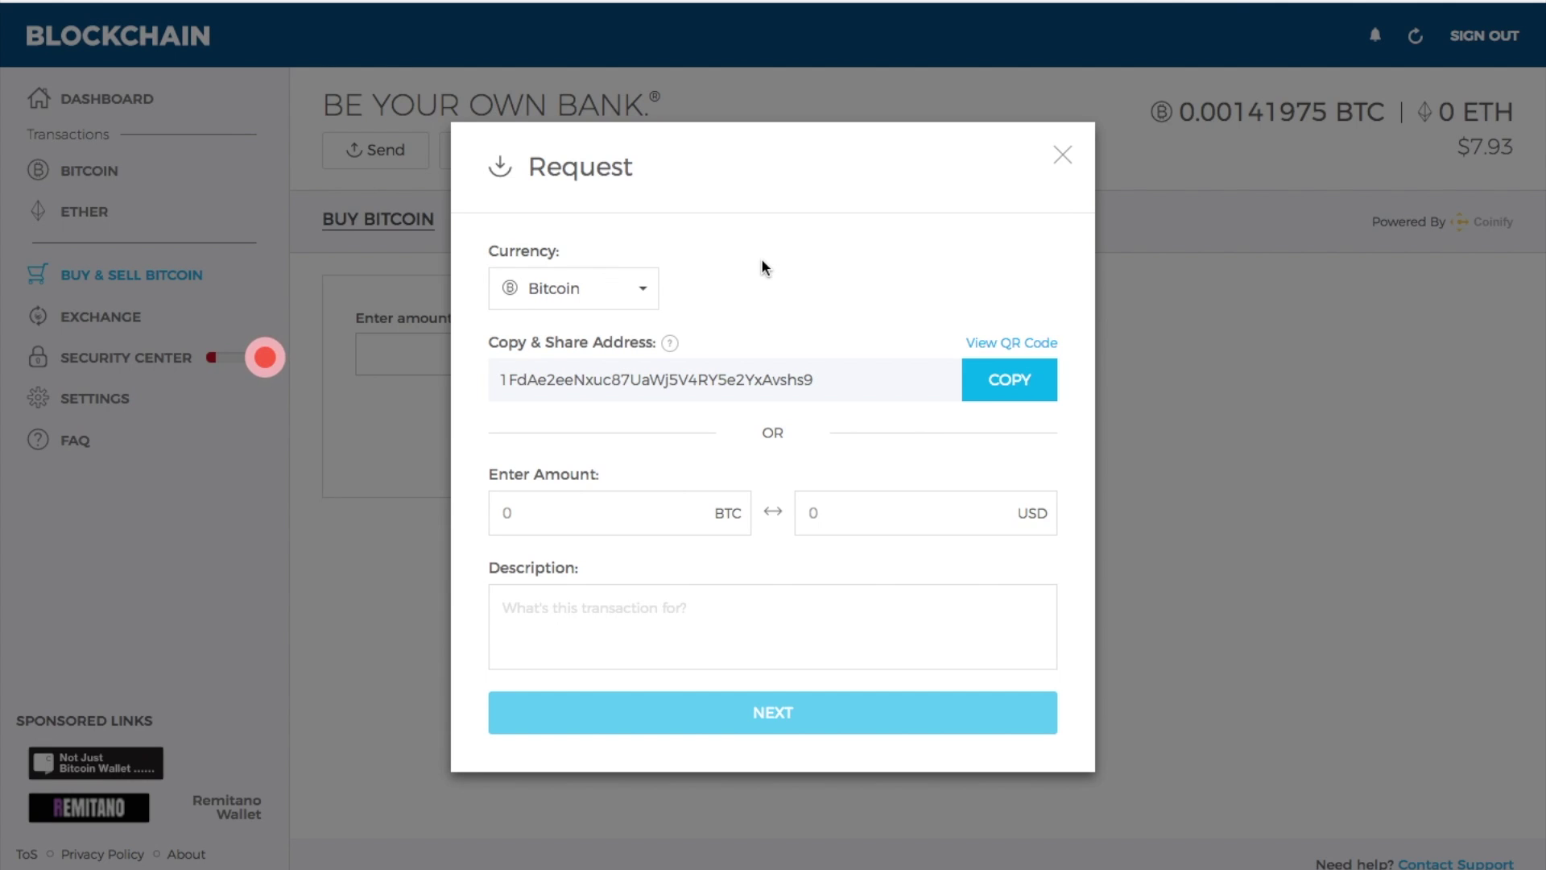
Show the QR code for the bitcoin receiving address, copy its payment link, and close the request.
{"action": "left_click", "coordinate": [999, 342]}
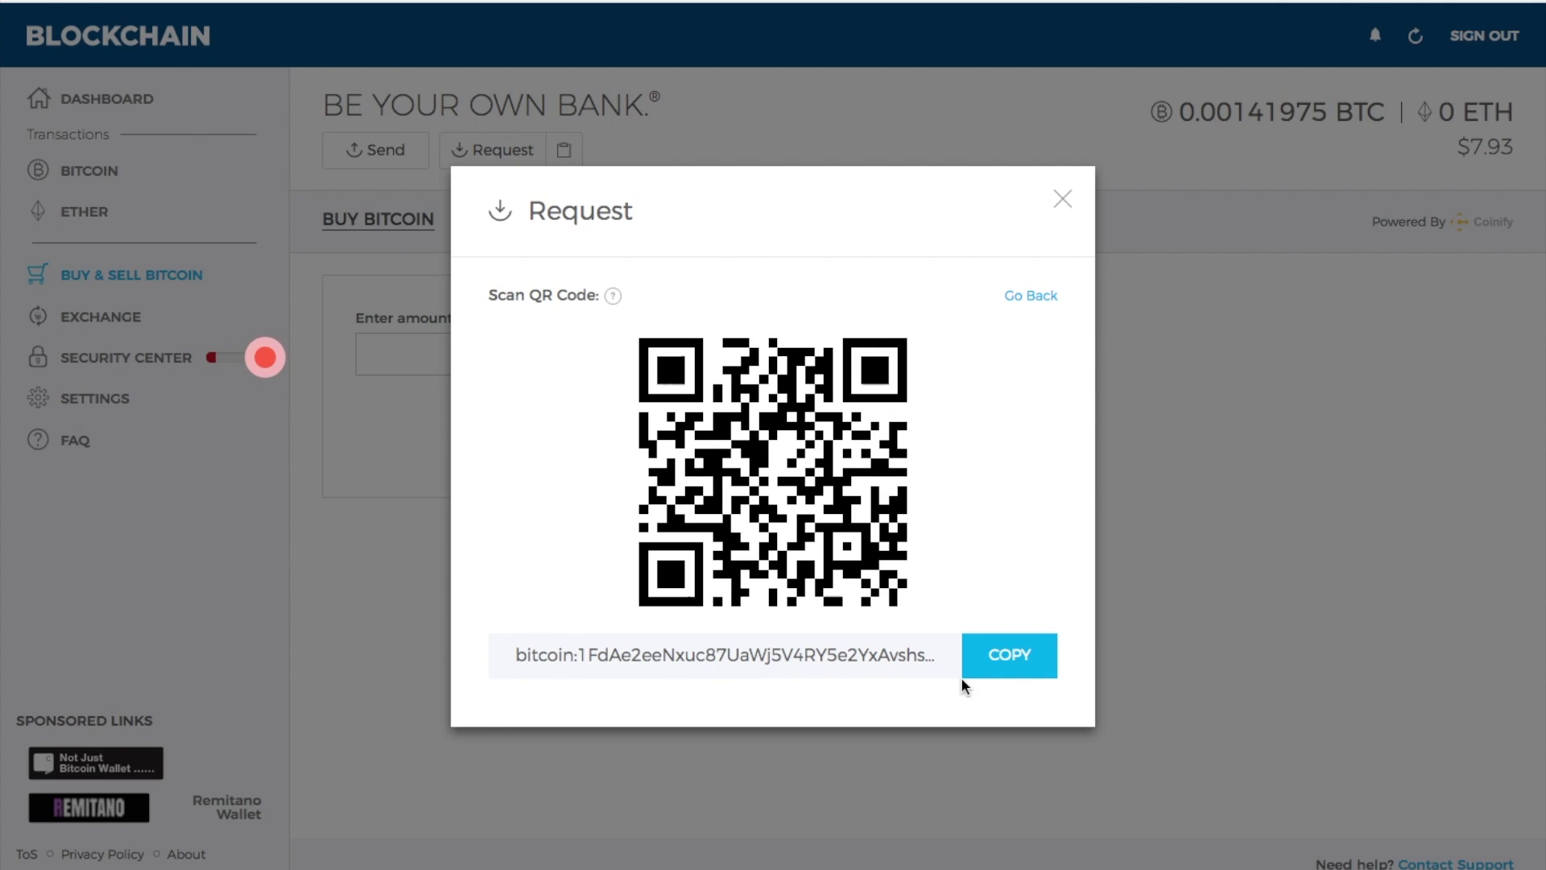
{"action": "left_click", "coordinate": [1011, 656]}
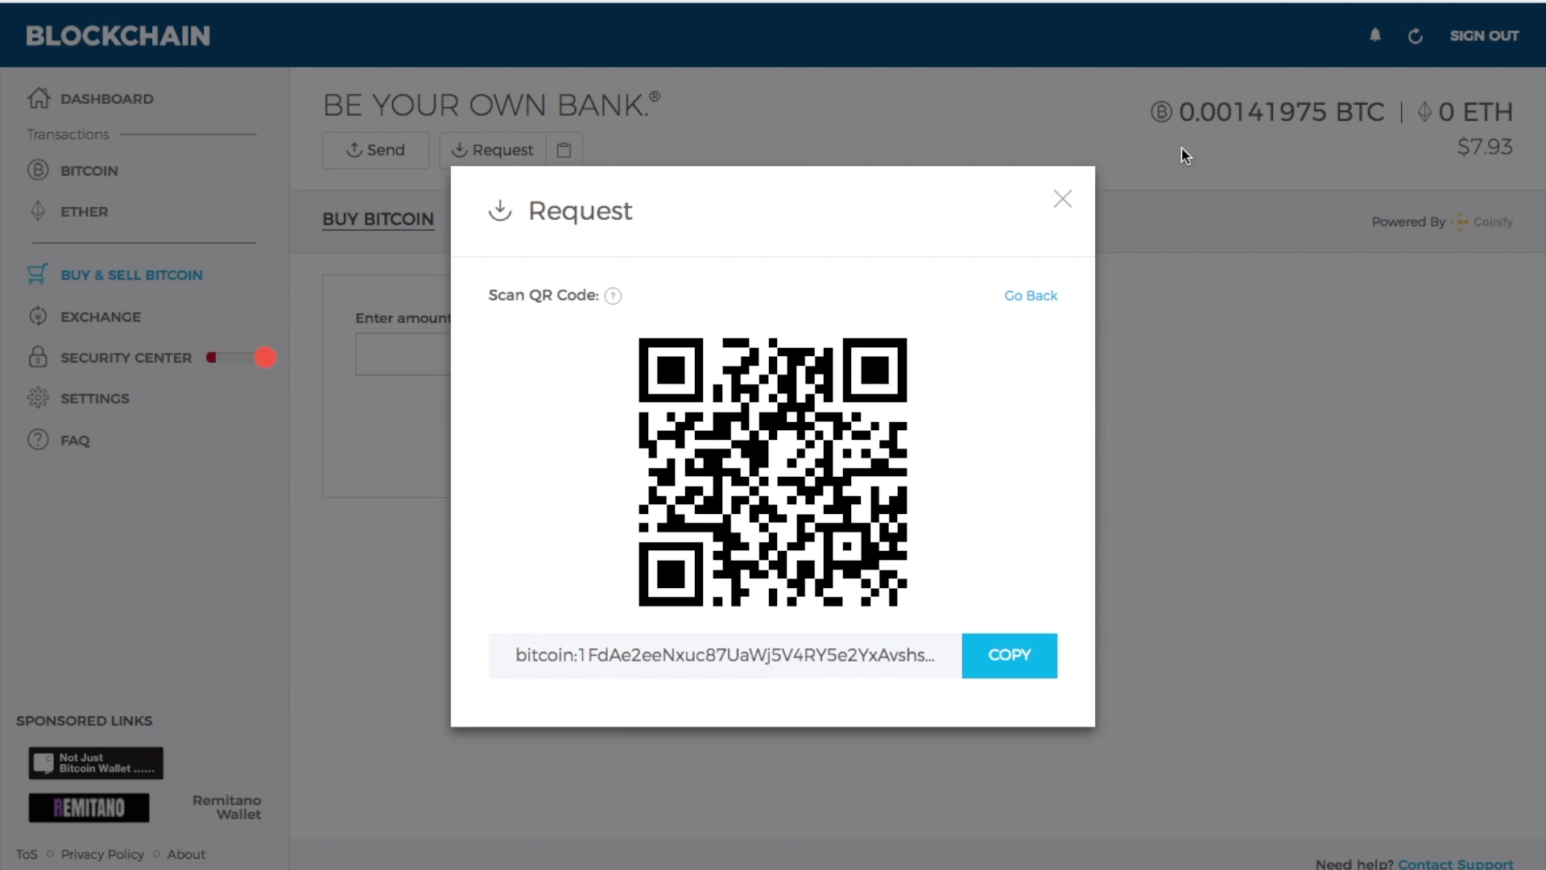
{"action": "left_click", "coordinate": [1064, 201]}
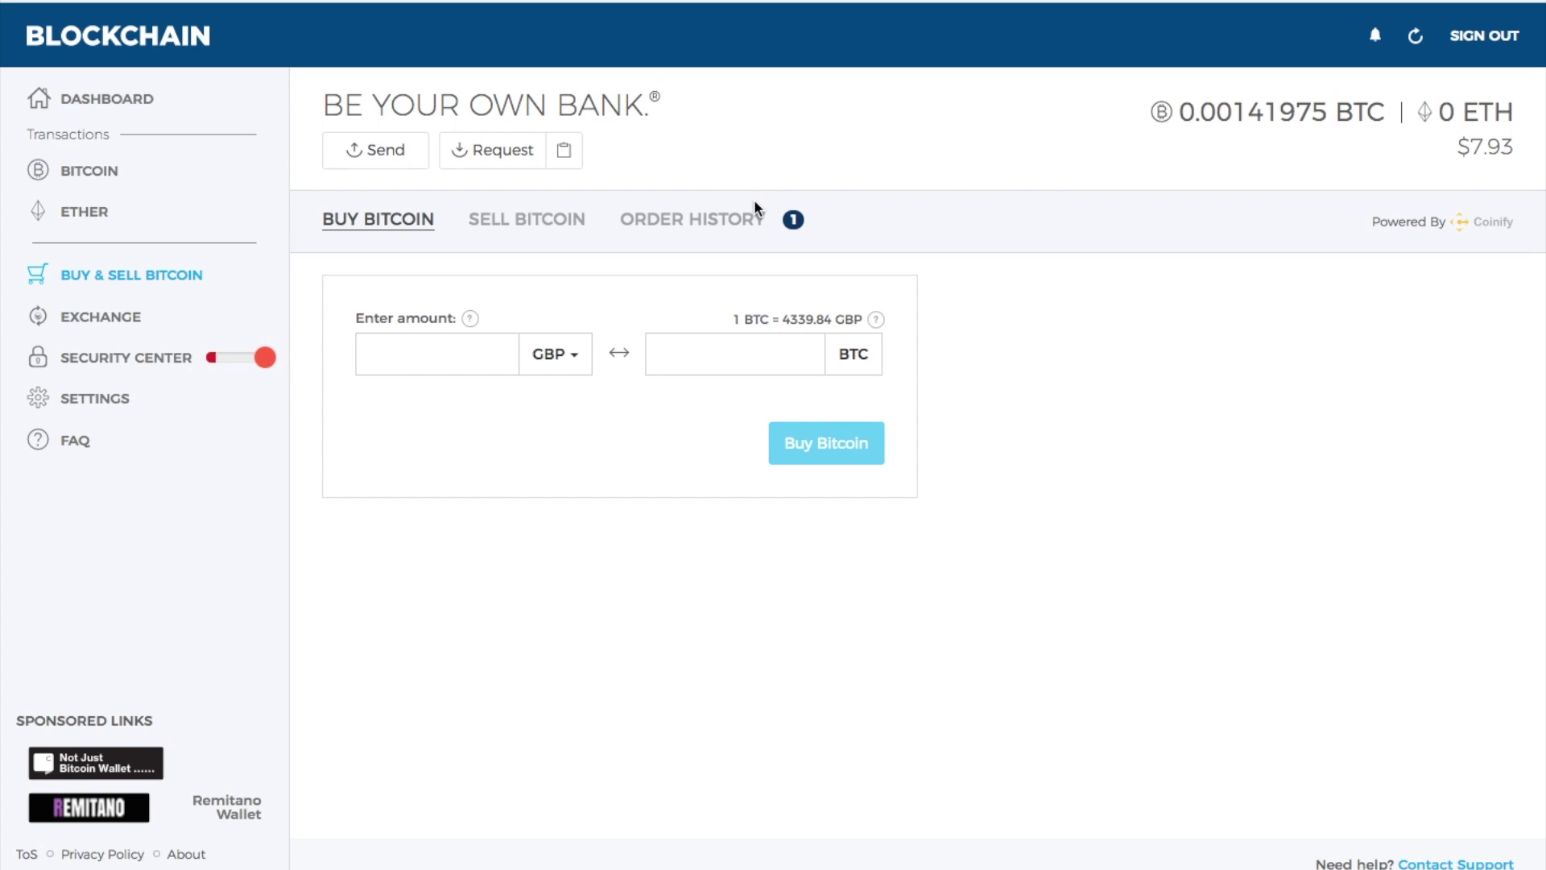
Start a send transaction with Bitcoin as the currency and set the amount to 5 USD.
{"action": "left_click", "coordinate": [399, 152]}
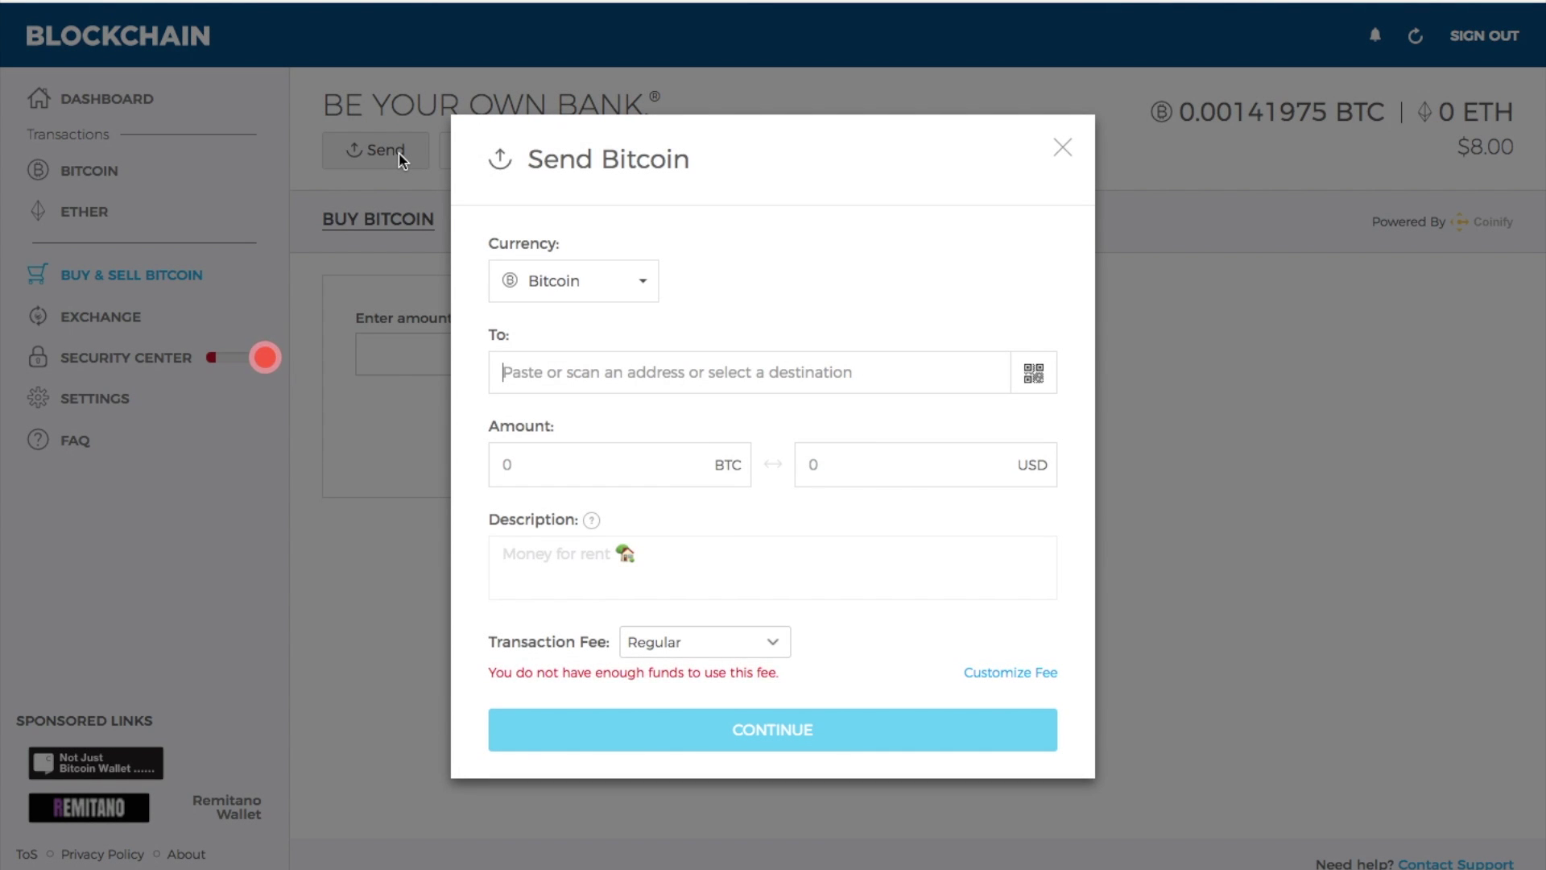
{"action": "left_click", "coordinate": [648, 289]}
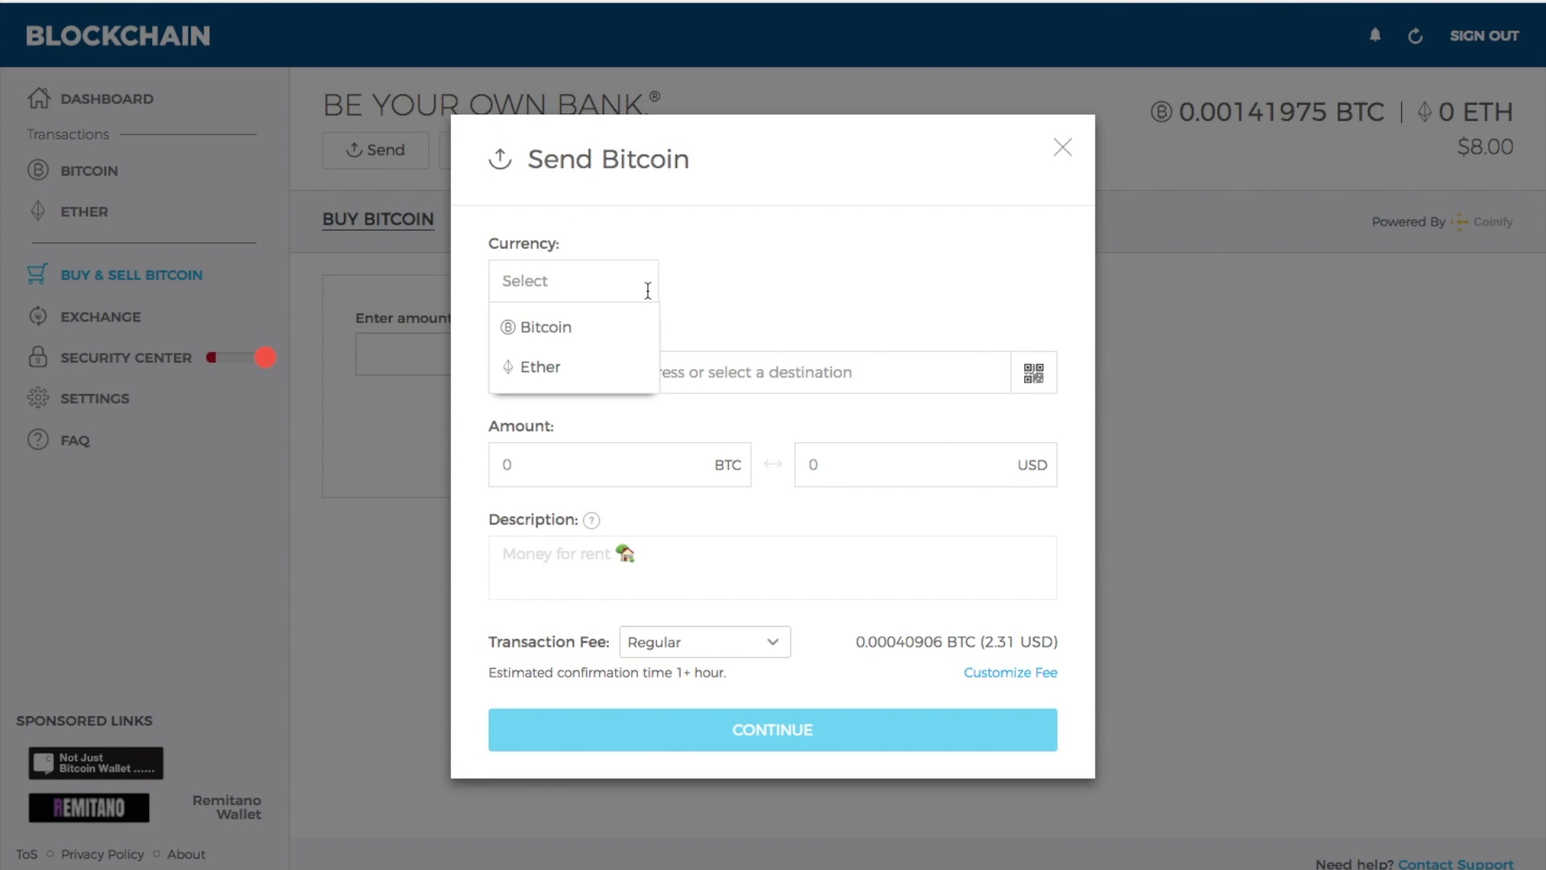
{"action": "left_click", "coordinate": [546, 327]}
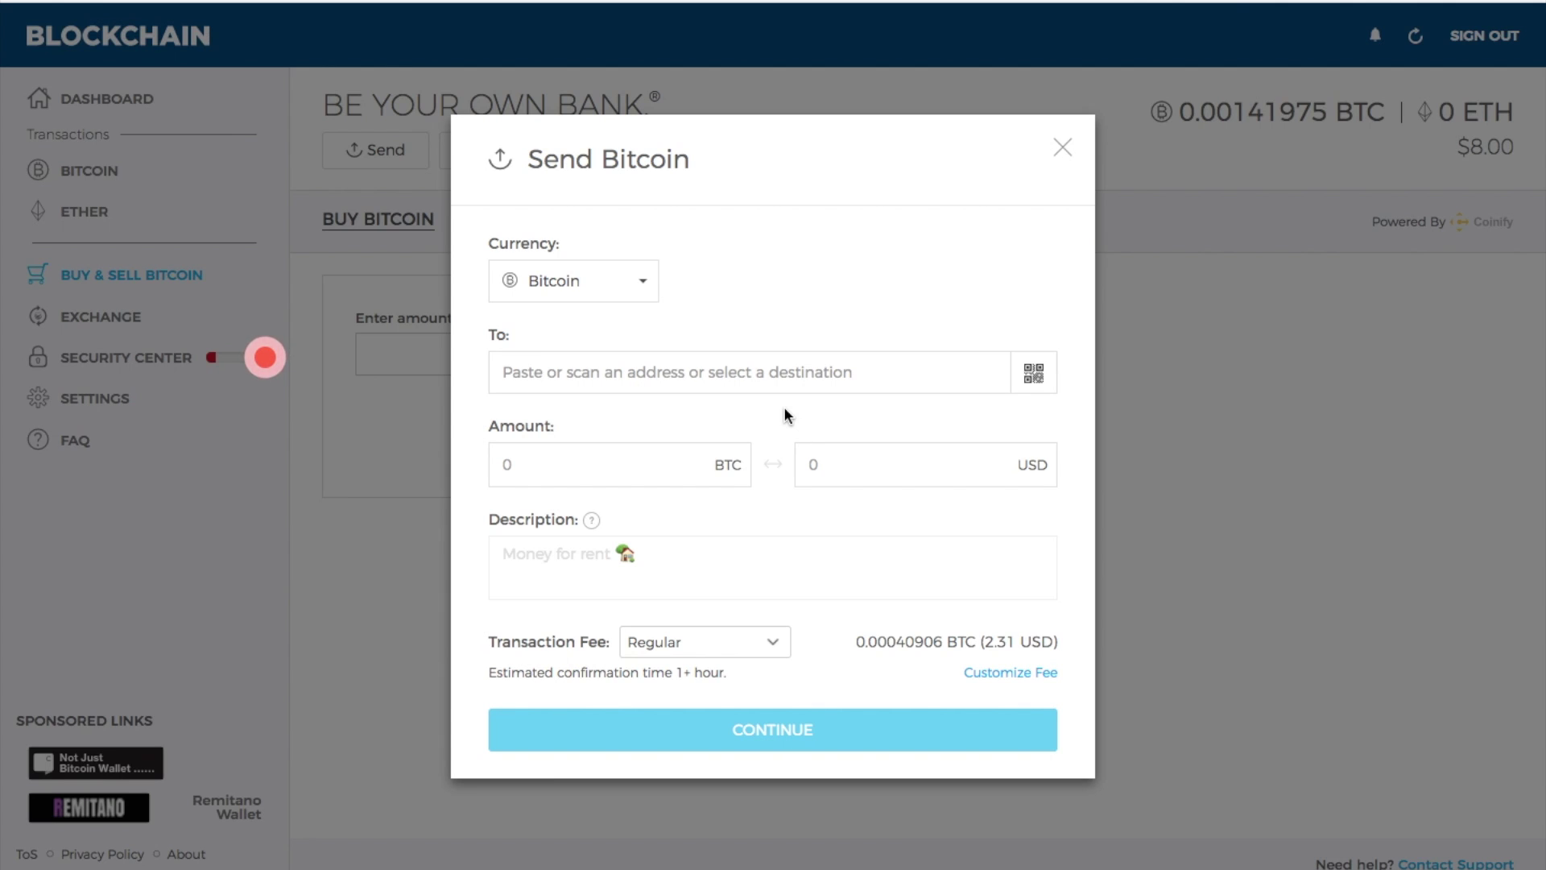
{"action": "left_click", "coordinate": [837, 456]}
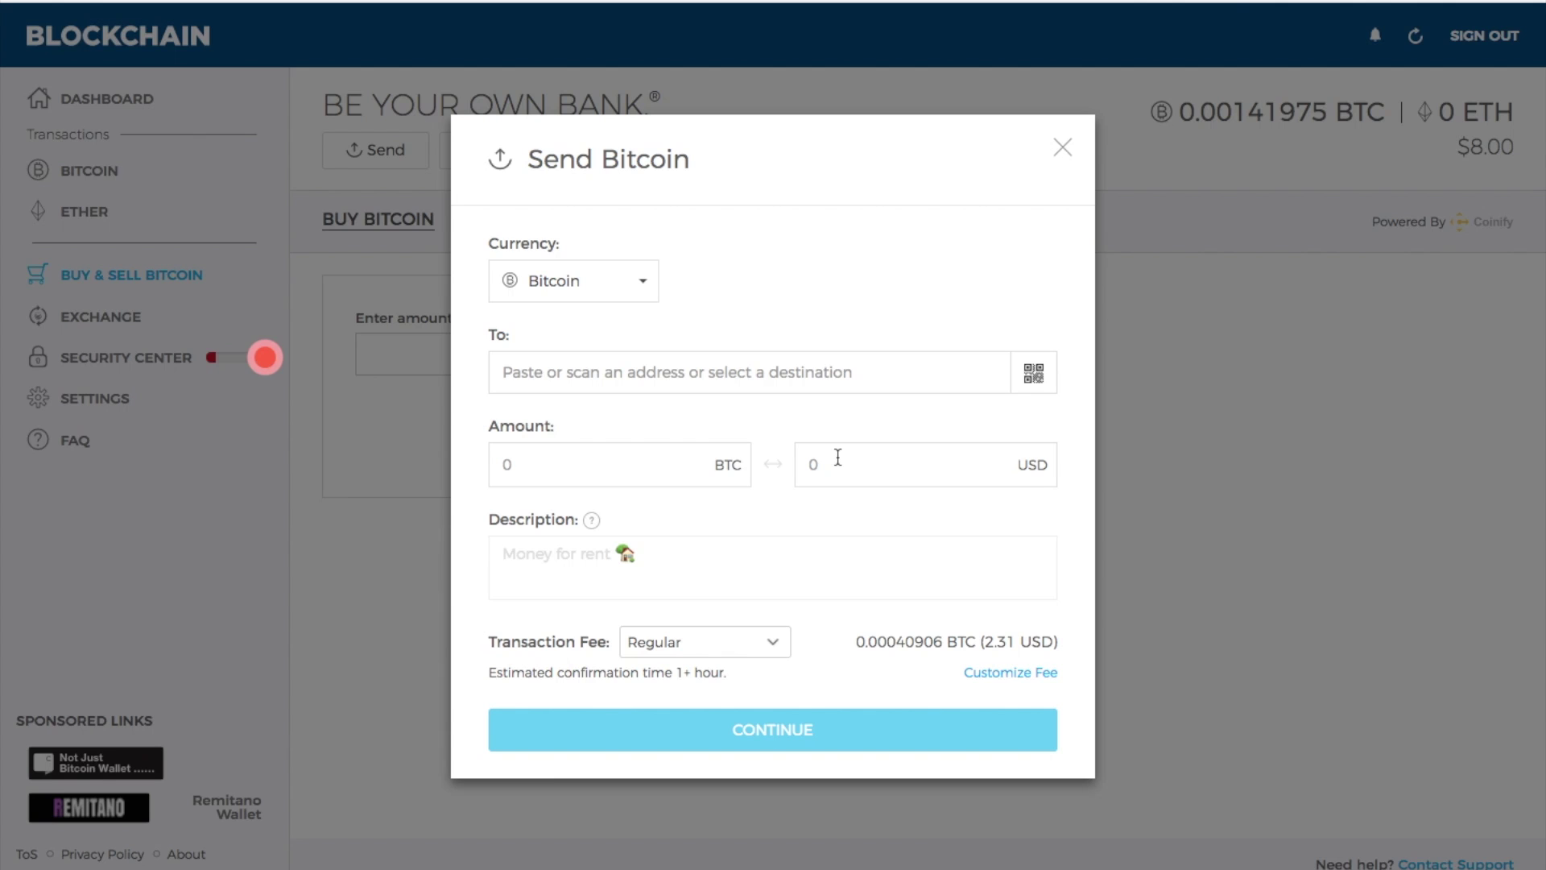
{"action": "type", "text": "5"}
Switch the transaction fee to Priority, return it to Regular, and try to continue the transfer.
{"action": "left_click", "coordinate": [780, 644]}
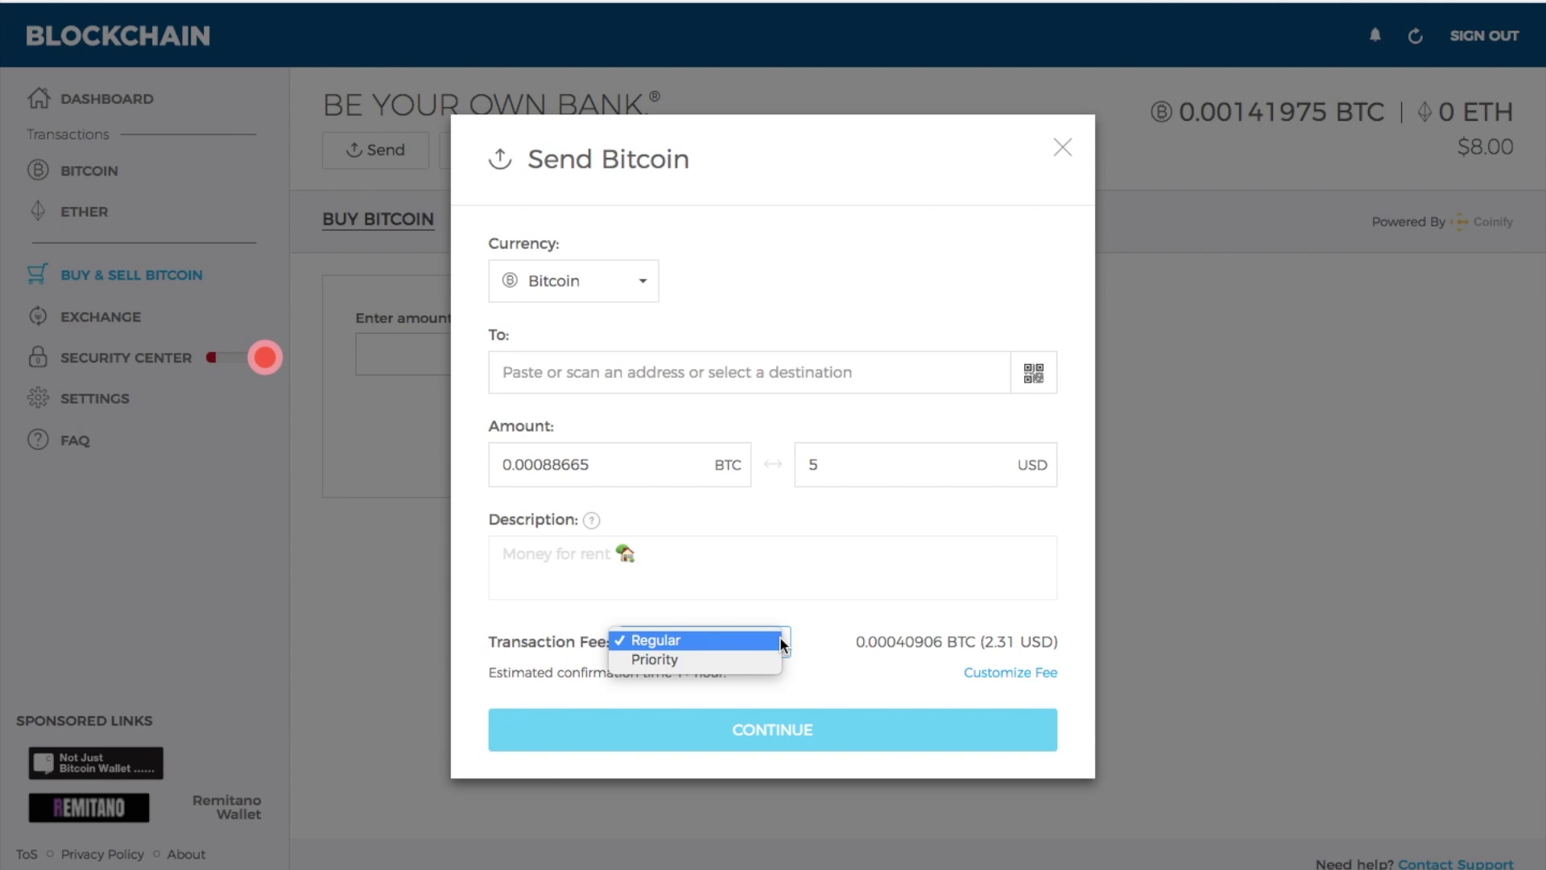
{"action": "left_click", "coordinate": [780, 641]}
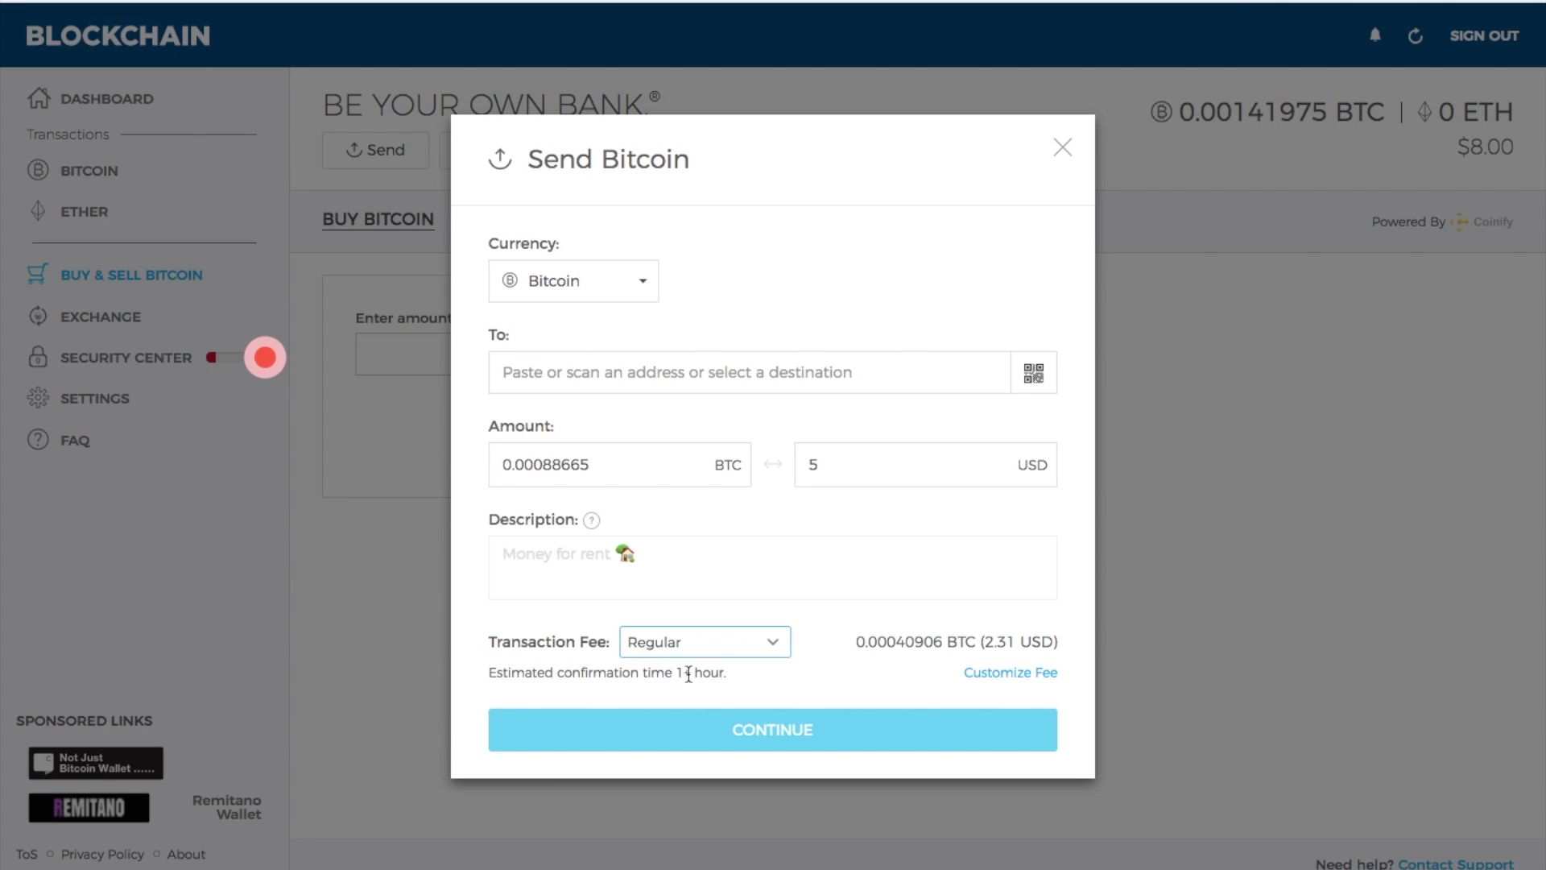
{"action": "left_click", "coordinate": [779, 645]}
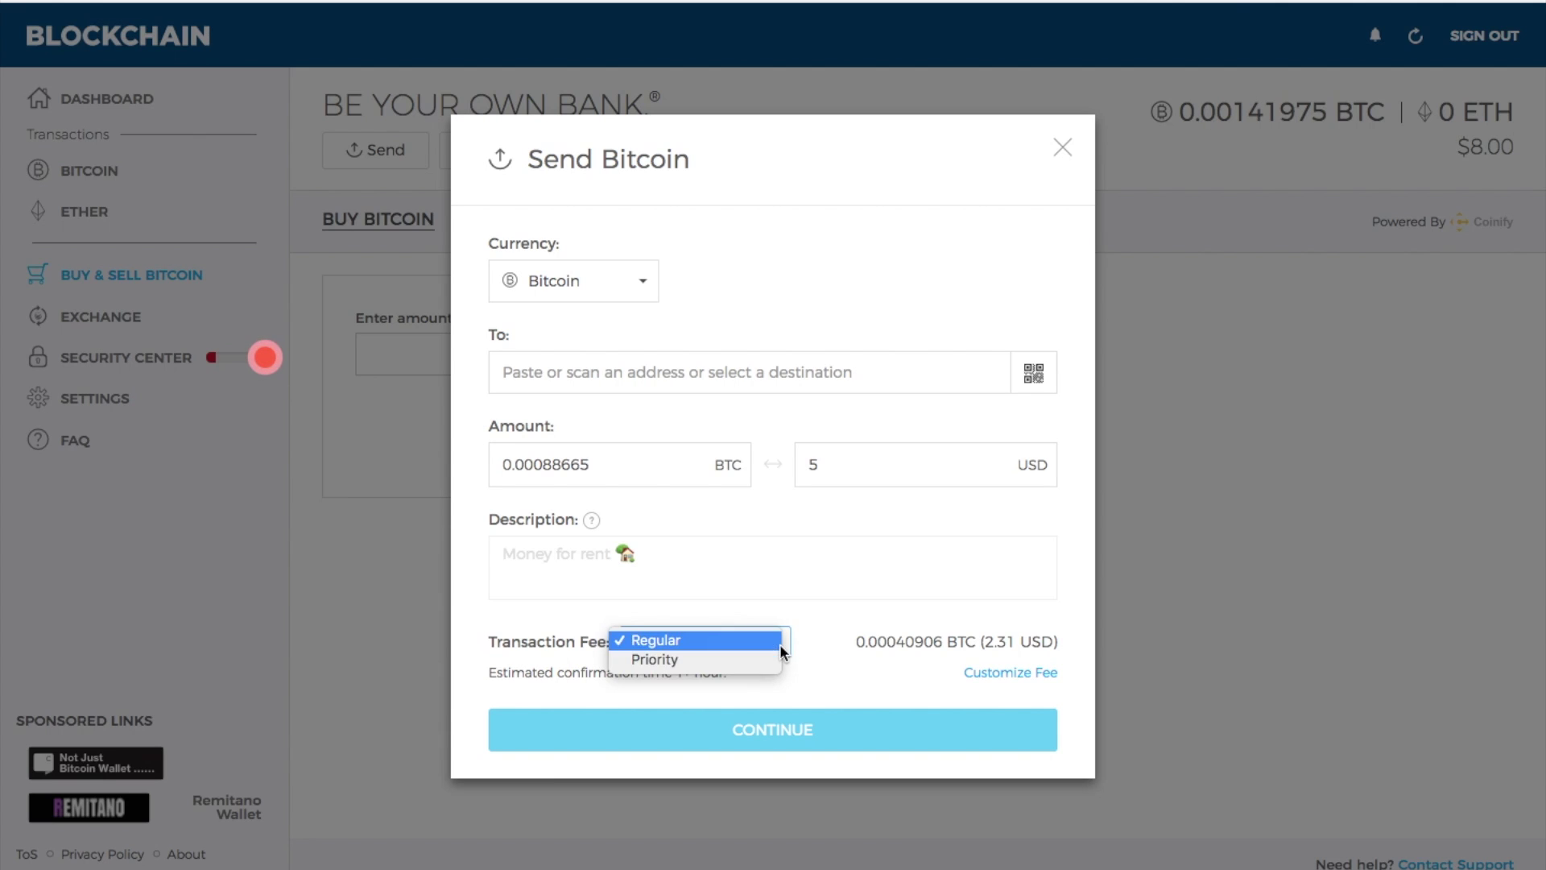
{"action": "left_click", "coordinate": [748, 663]}
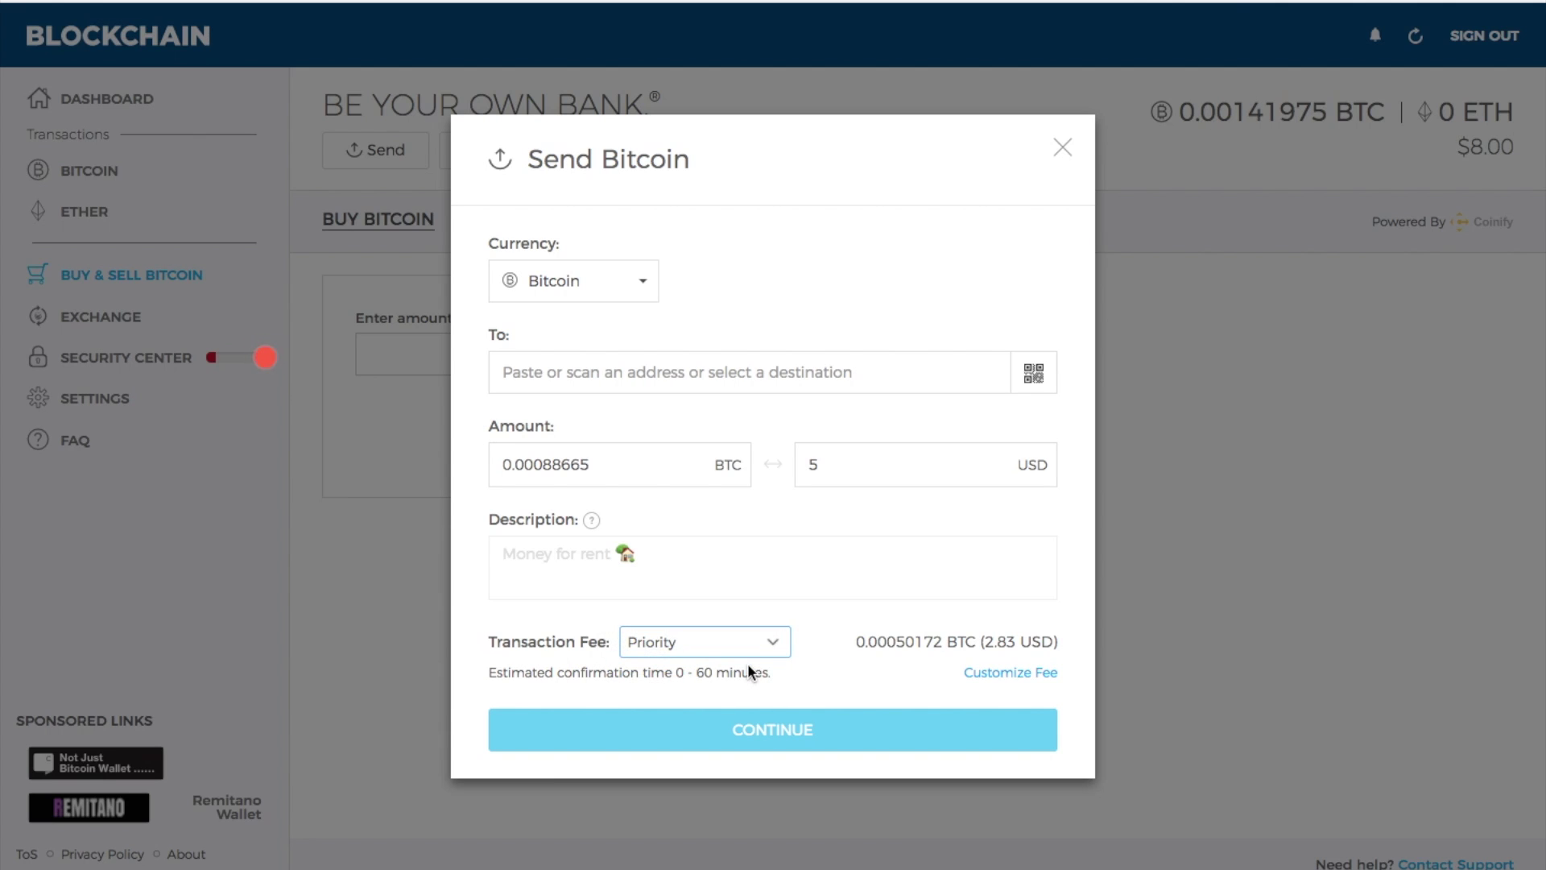
{"action": "left_click", "coordinate": [775, 638]}
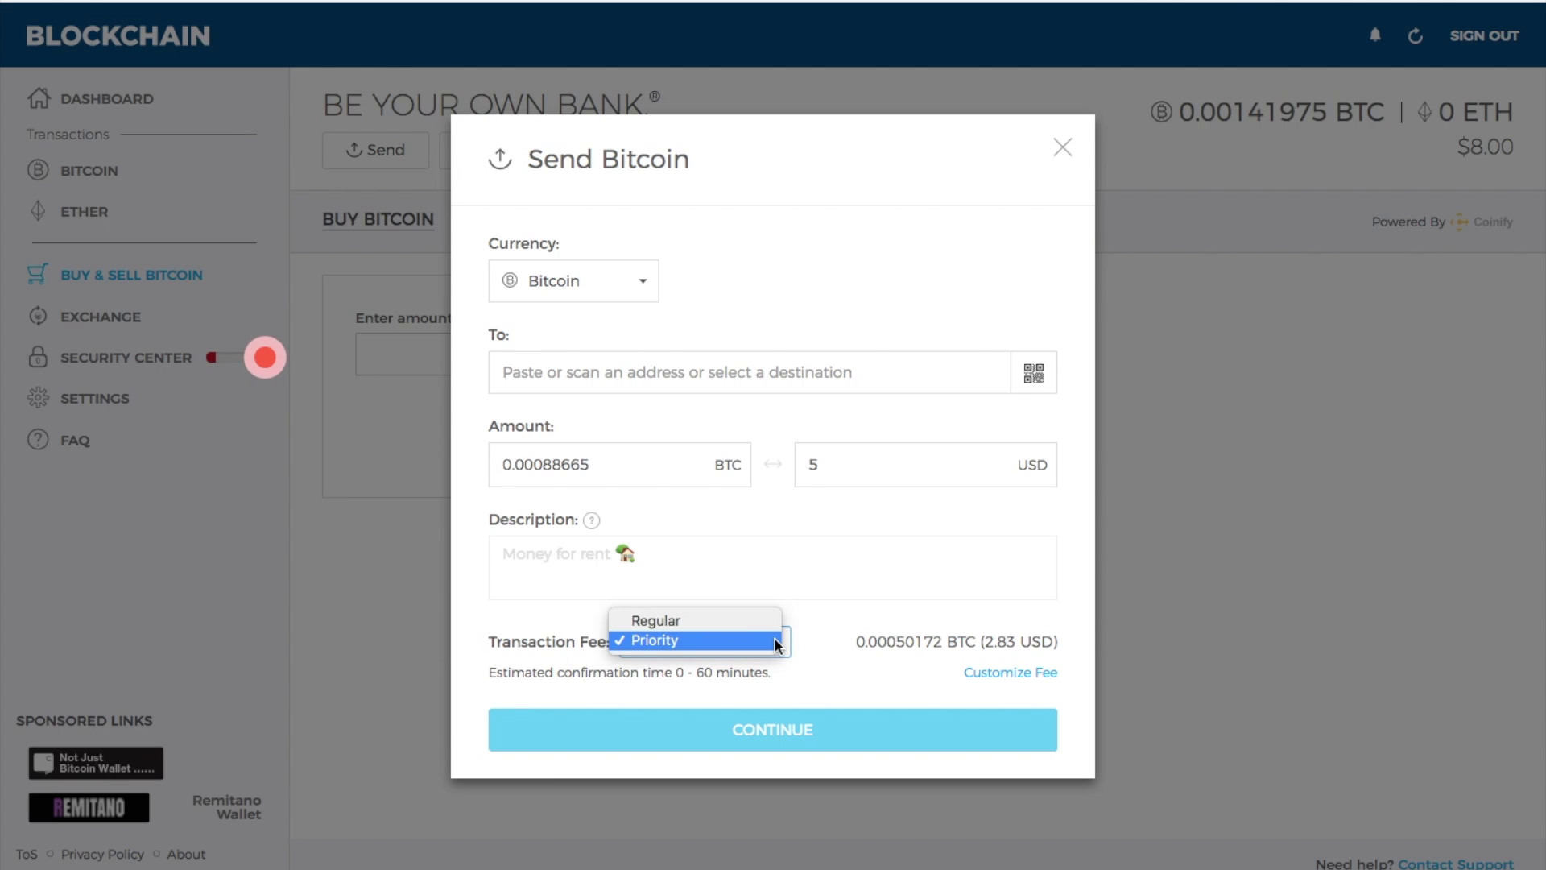
{"action": "left_click", "coordinate": [767, 622]}
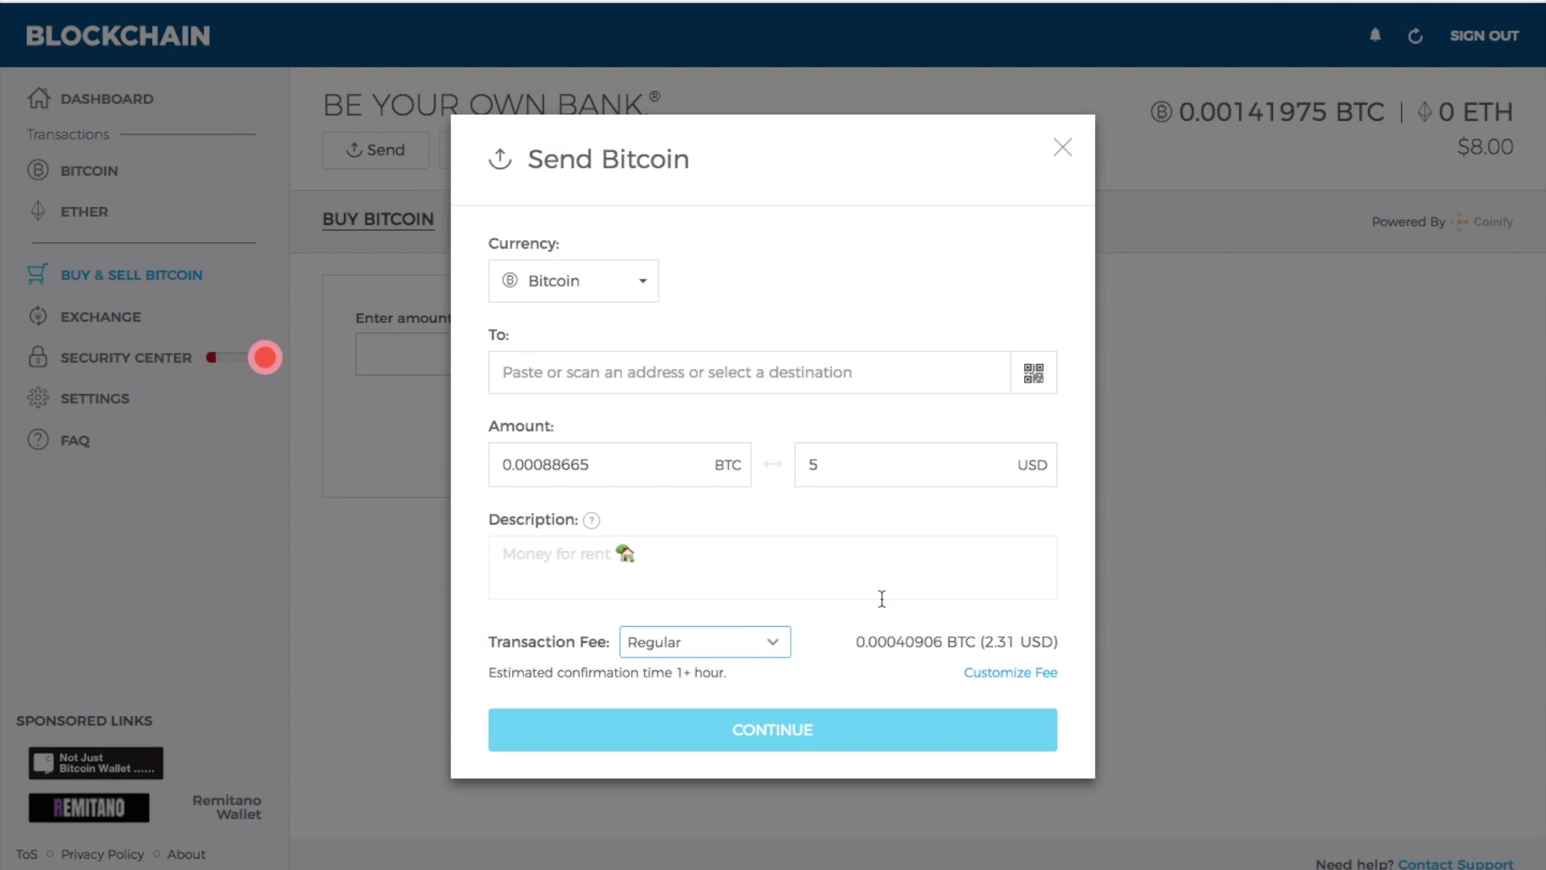
{"action": "left_click", "coordinate": [781, 731]}
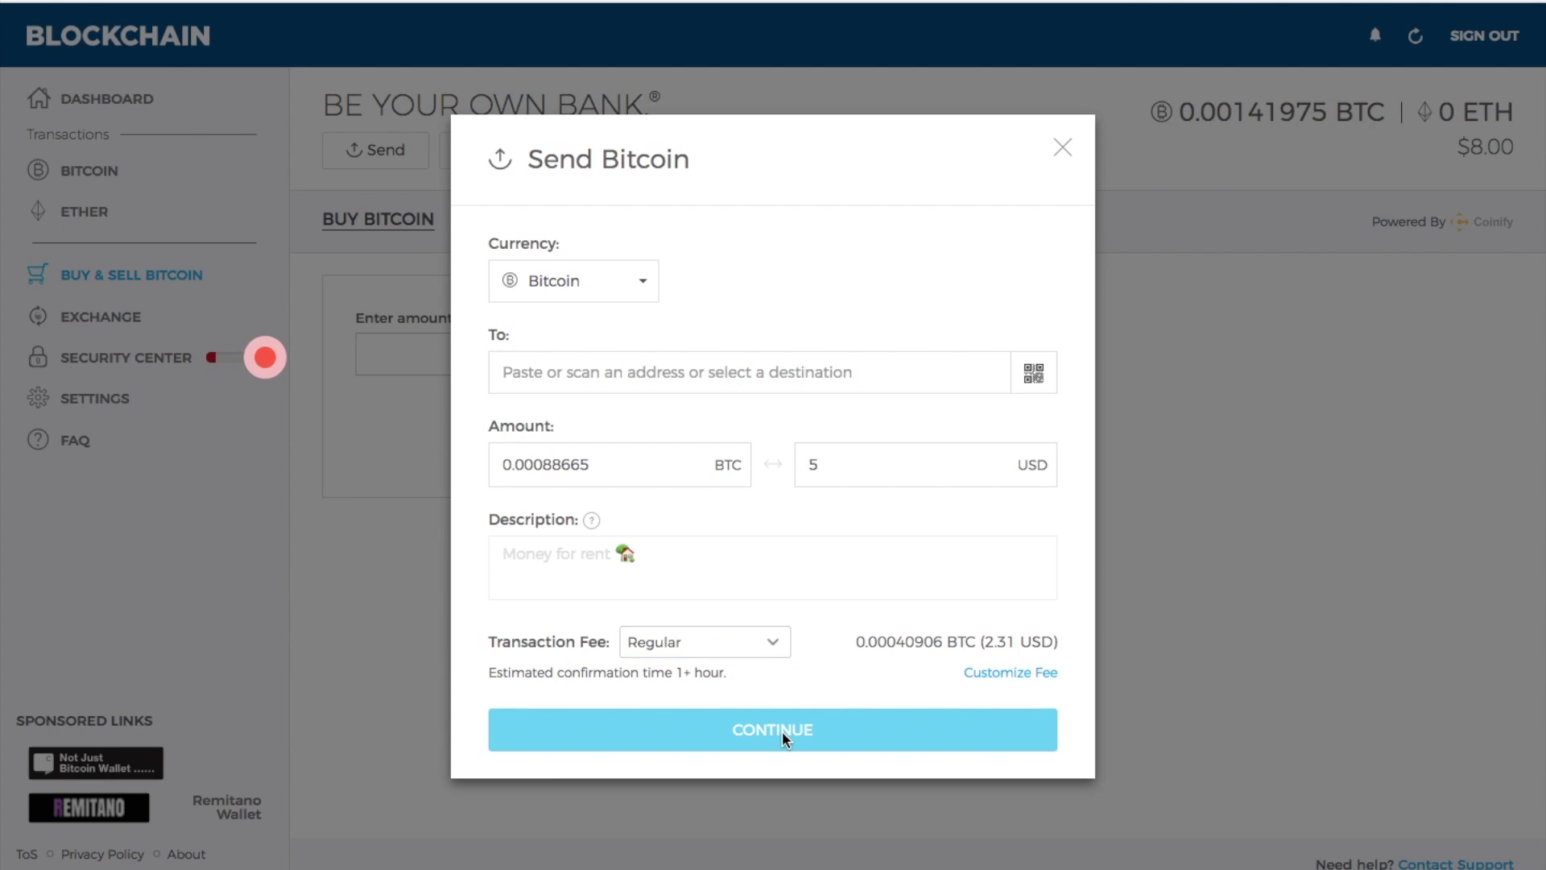